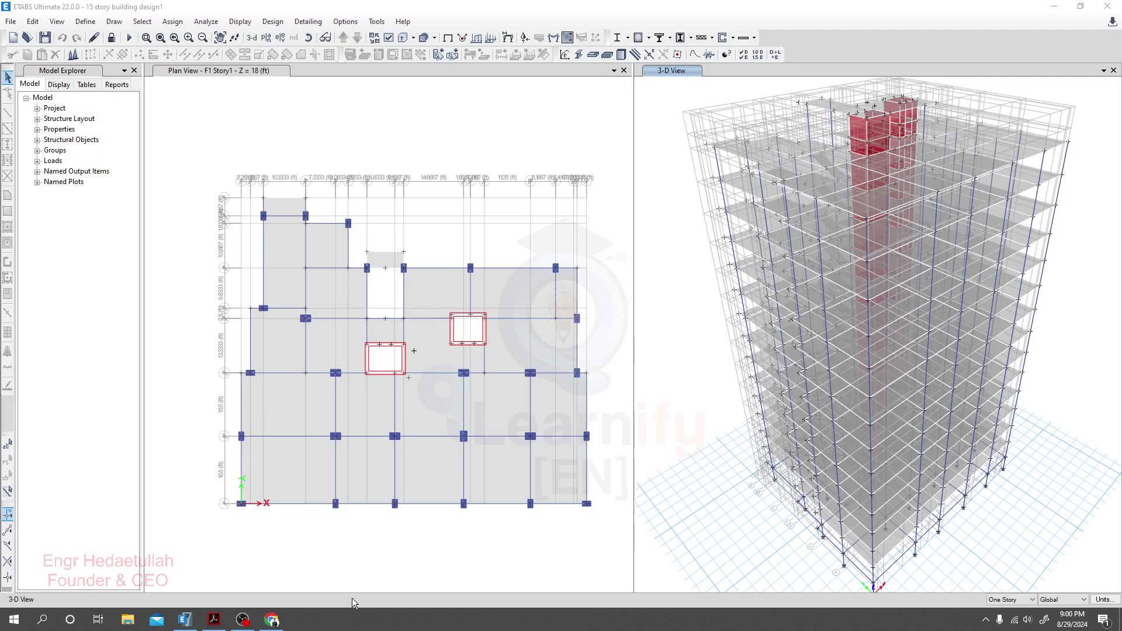
pyautogui.click(213, 619)
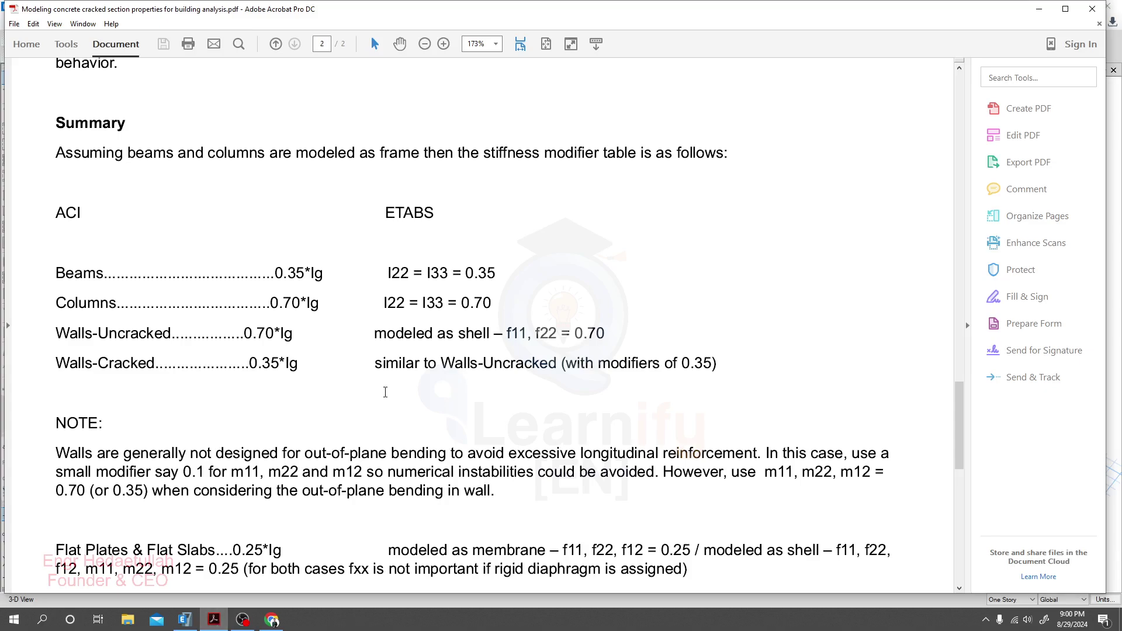
pyautogui.scroll(6, 521, 290)
pyautogui.scroll(-8, 522, 290)
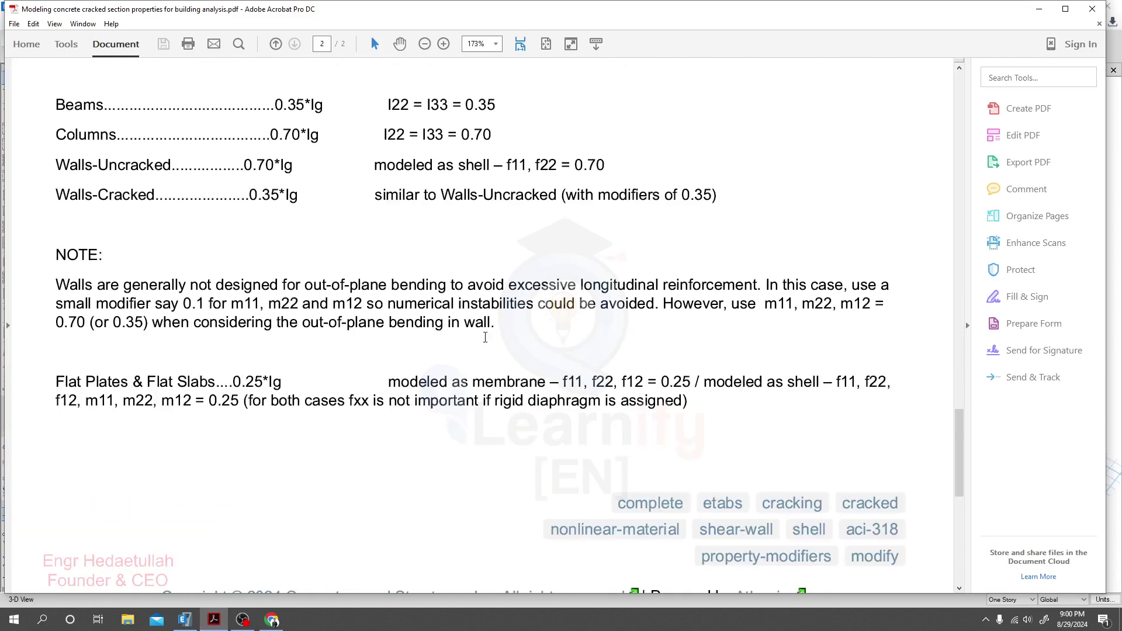
pyautogui.scroll(10, 483, 339)
pyautogui.scroll(18, 483, 339)
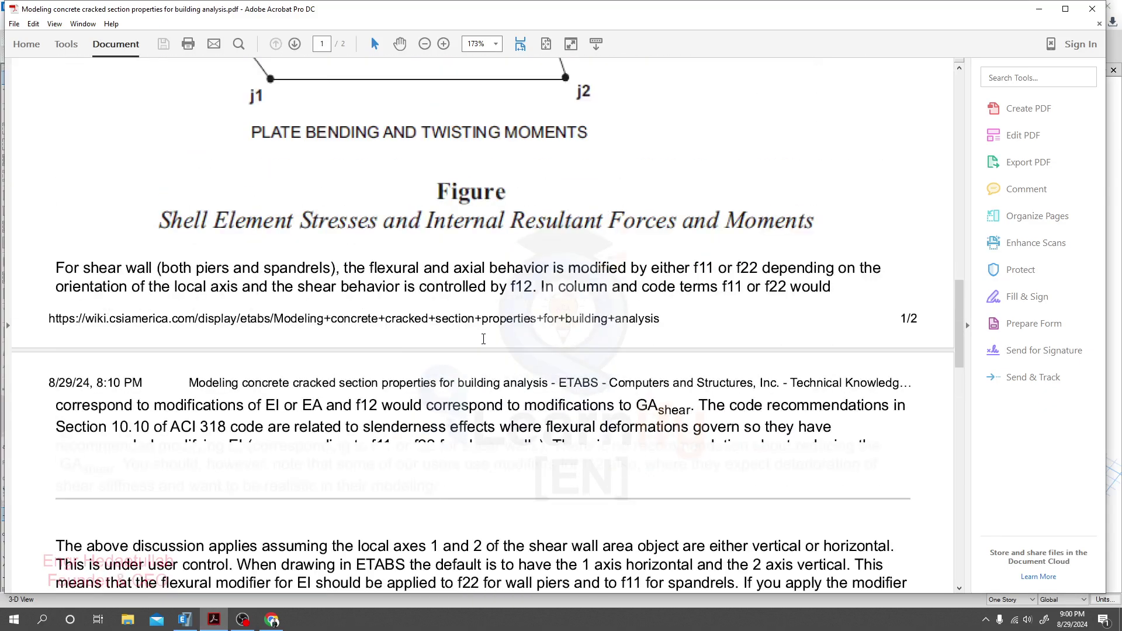
pyautogui.scroll(-14, 483, 339)
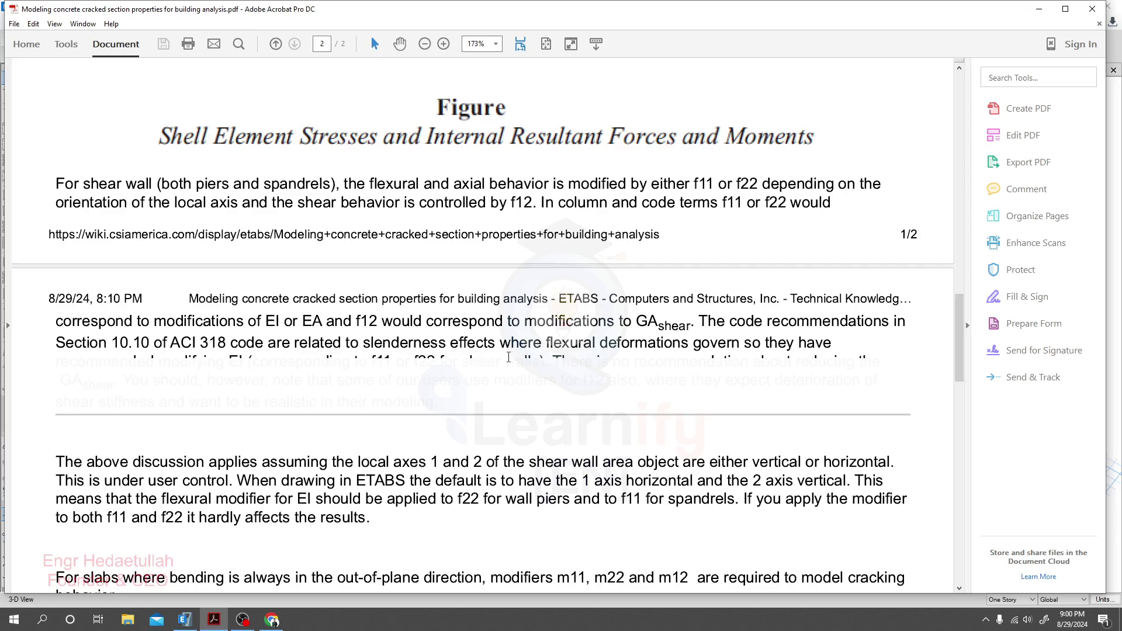
pyautogui.scroll(-6, 454, 327)
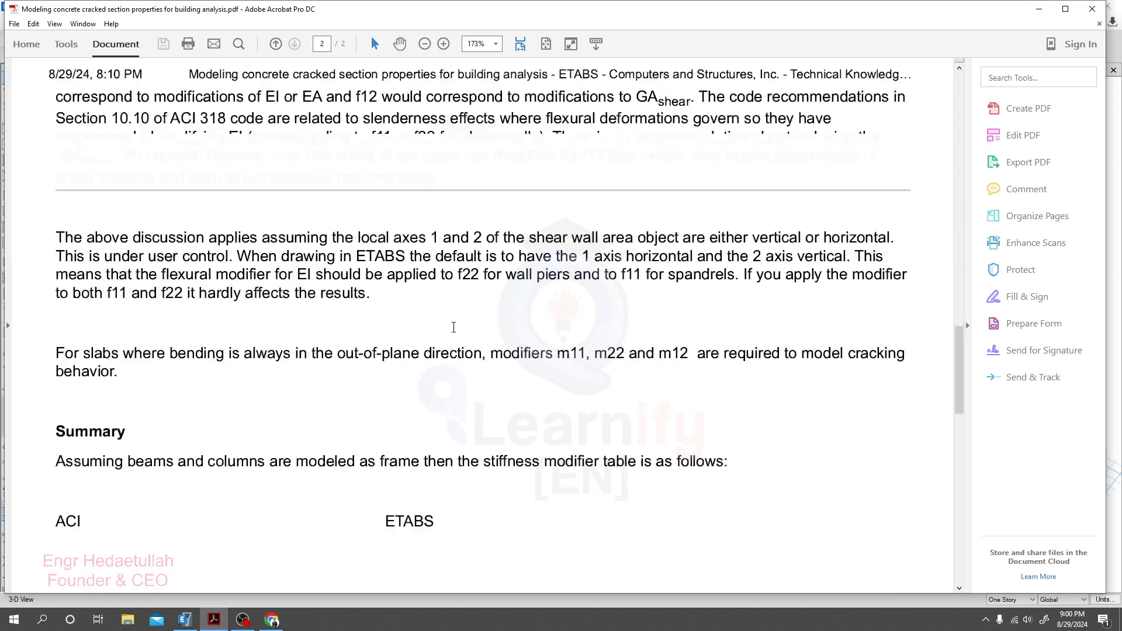
pyautogui.scroll(6, 454, 328)
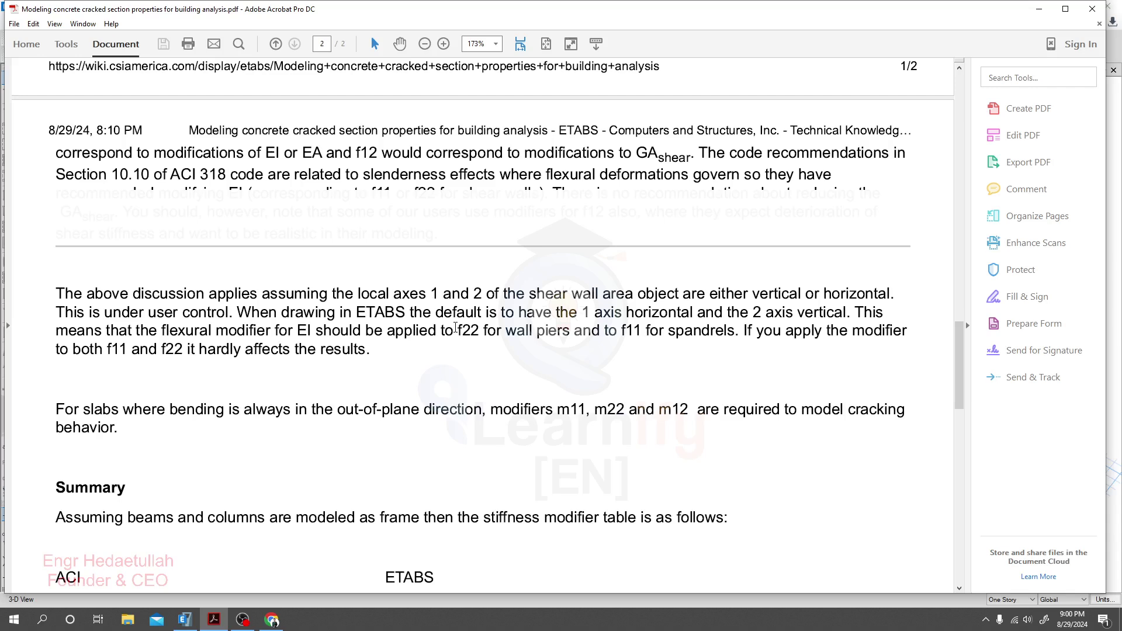
pyautogui.scroll(-5, 204, 411)
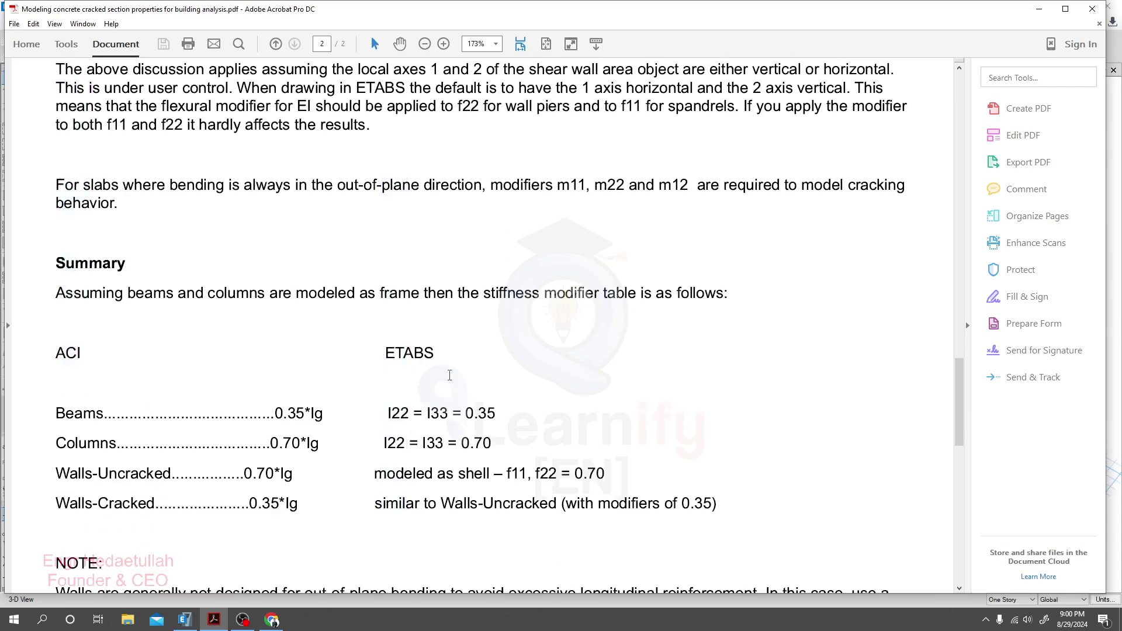
pyautogui.scroll(-1, 531, 406)
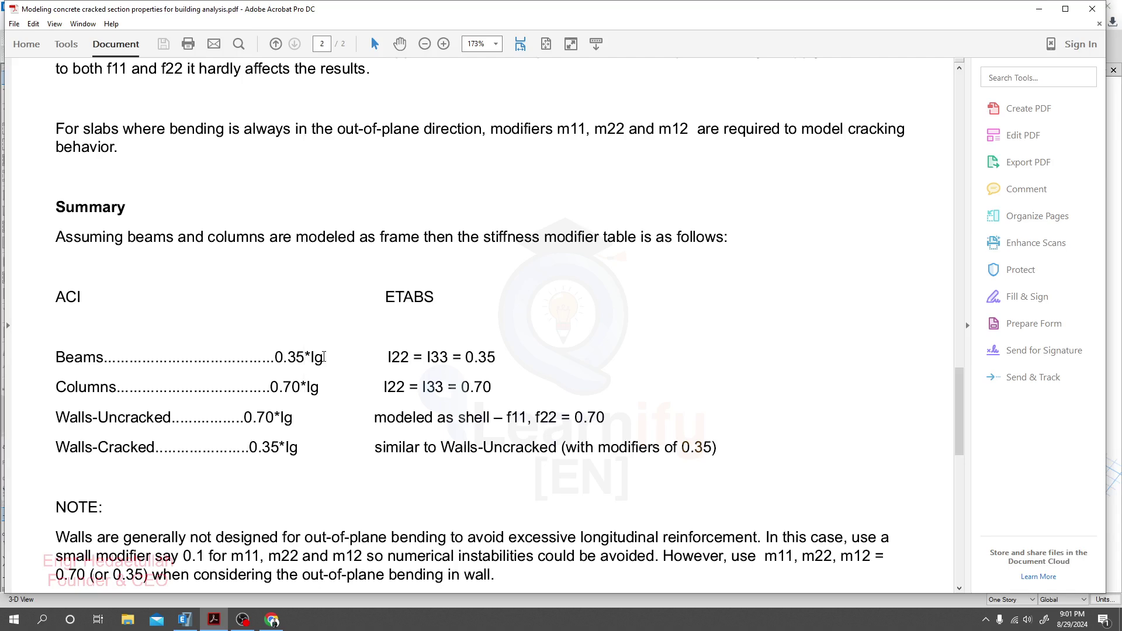
pyautogui.scroll(-4, 451, 423)
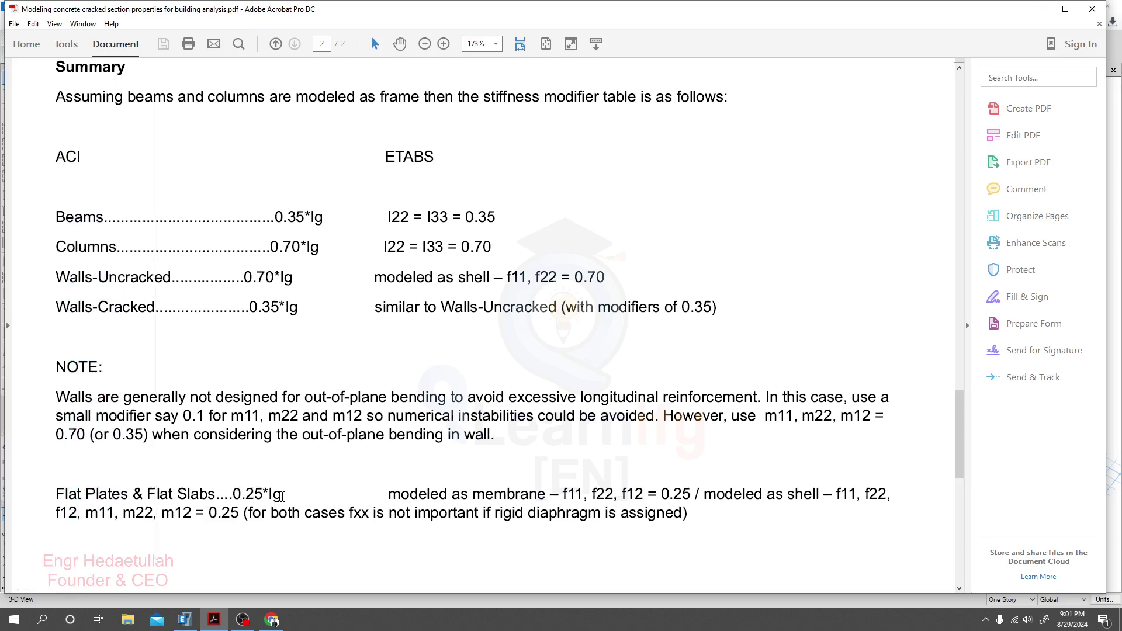
pyautogui.scroll(4, 281, 495)
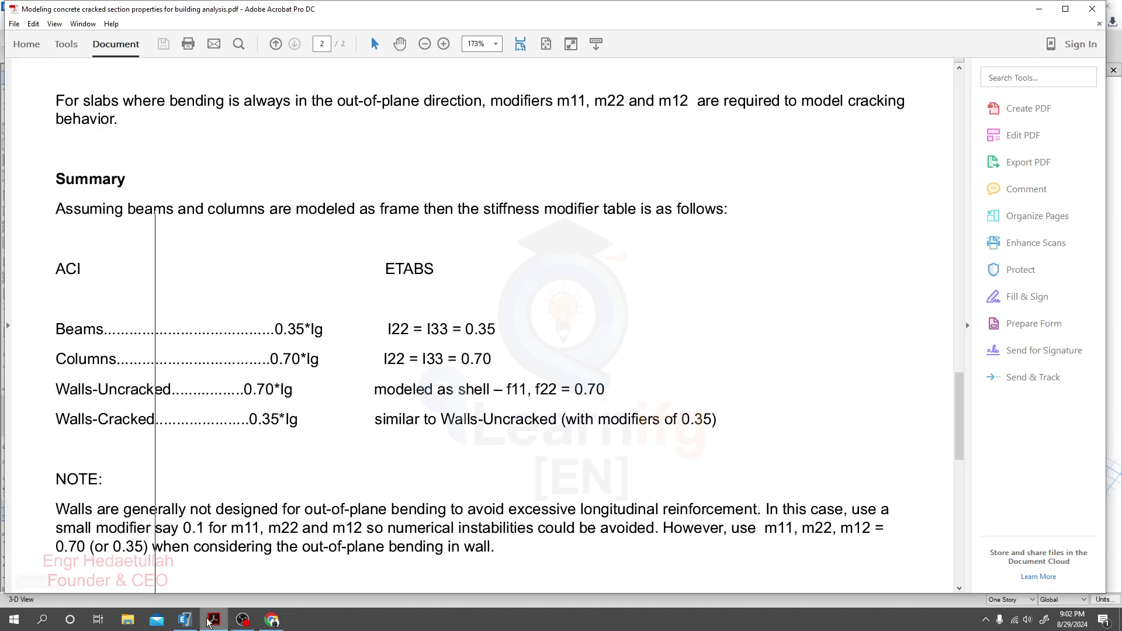
# Step: Unlock the 15-story model, discarding its analysis results, and make the plan view active
pyautogui.click(184, 619)
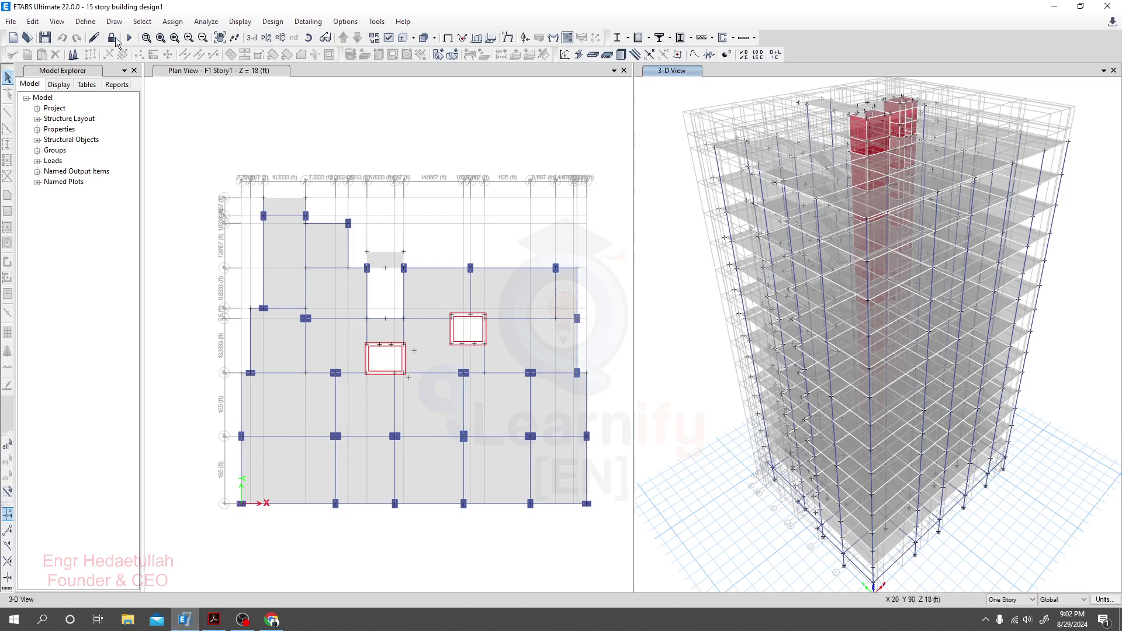
pyautogui.click(111, 37)
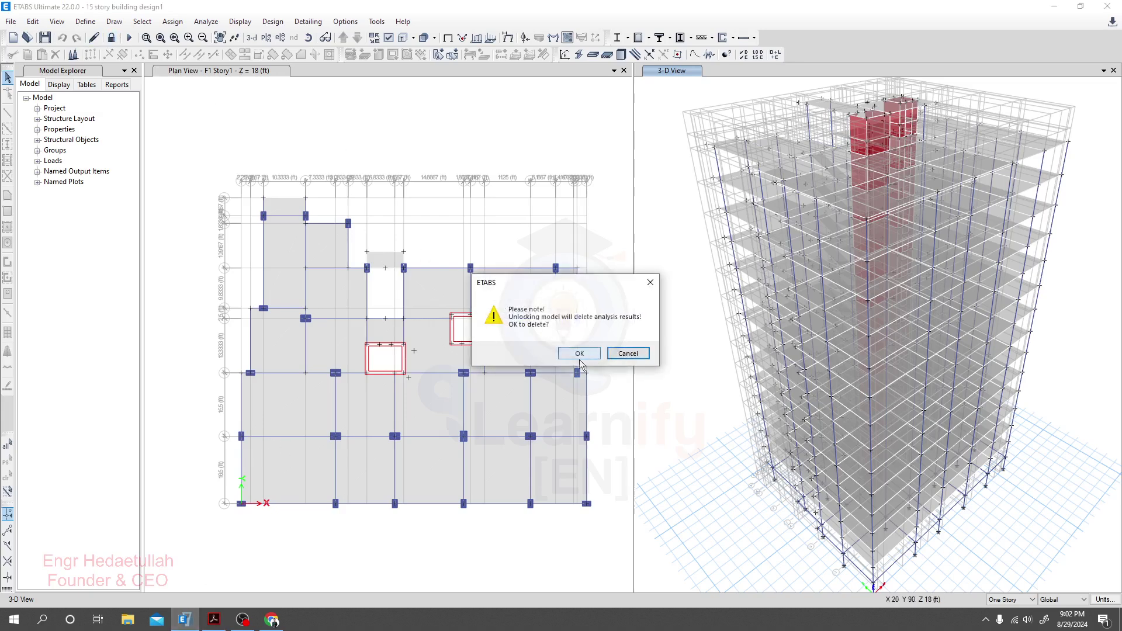
pyautogui.click(579, 355)
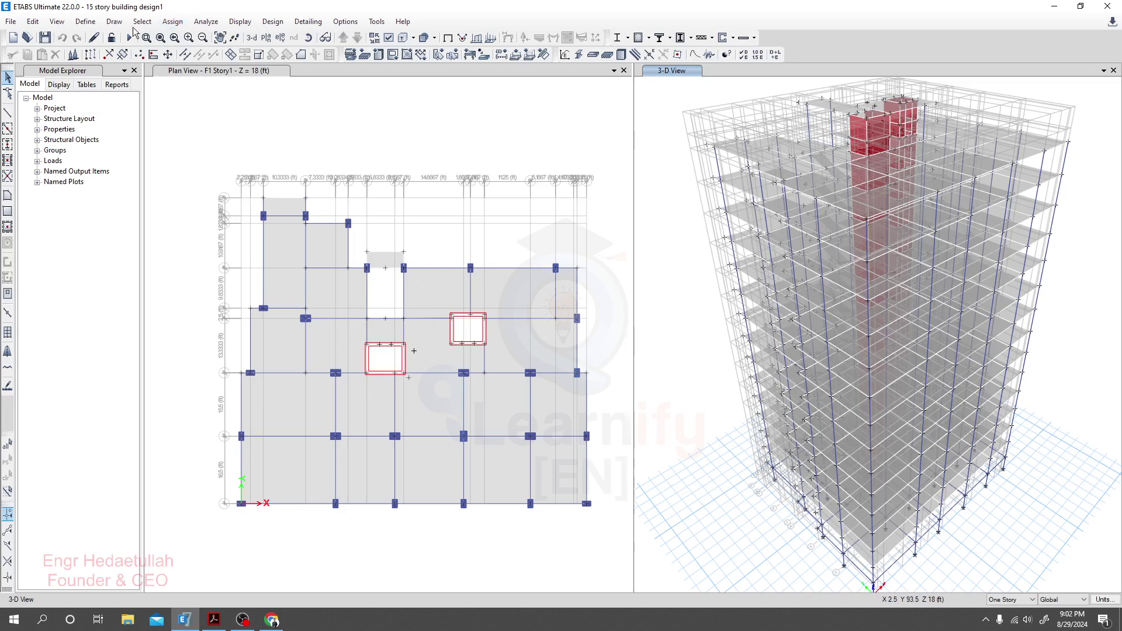
pyautogui.click(255, 128)
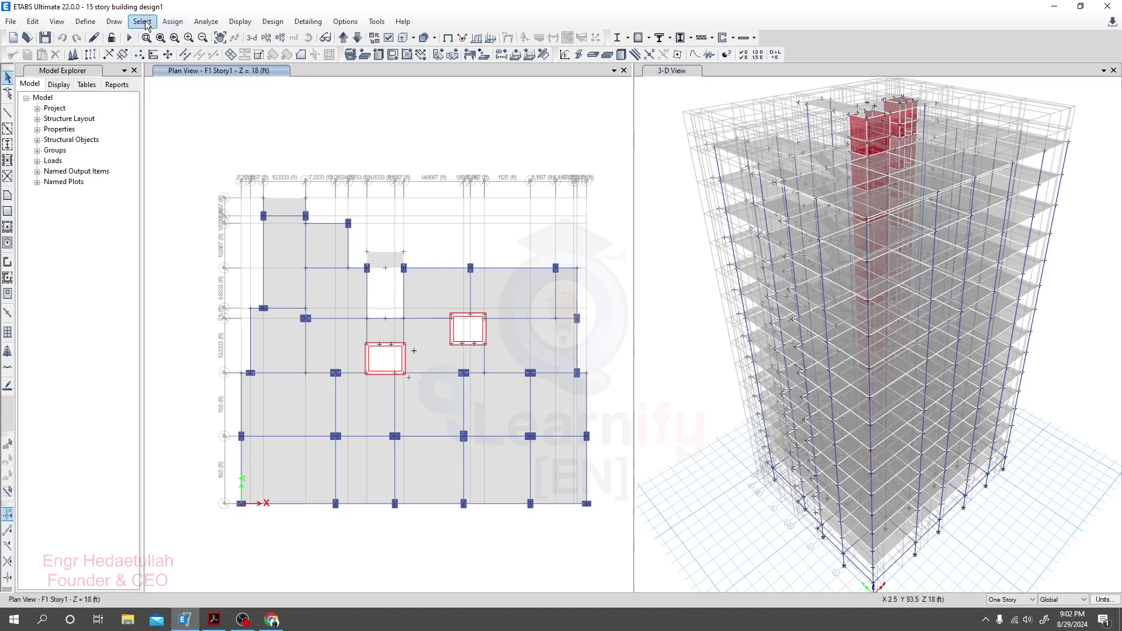
pyautogui.click(142, 22)
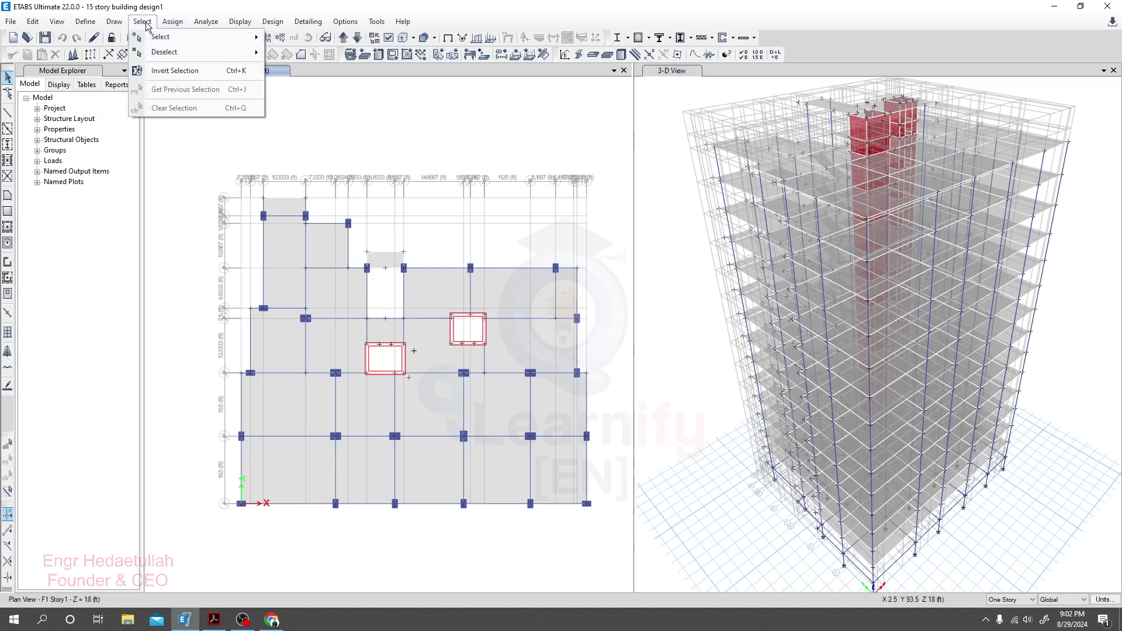
# Step: Open the frame section list and show the stiffness modifiers of beam B1 (12x22)
pyautogui.moveTo(86, 22)
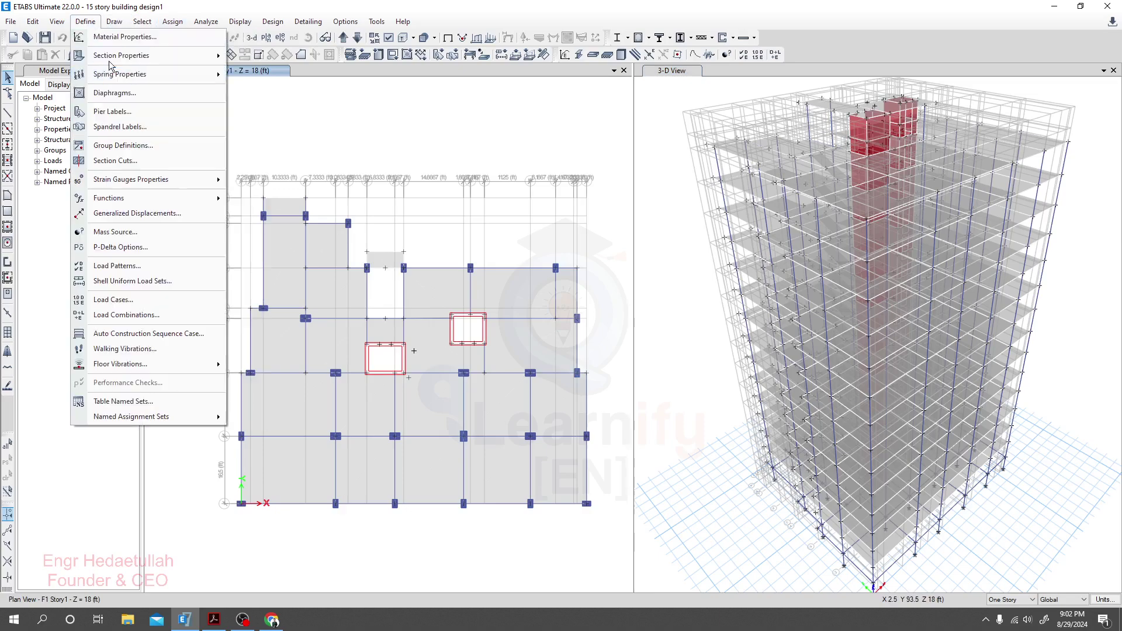
pyautogui.moveTo(114, 58)
pyautogui.click(275, 56)
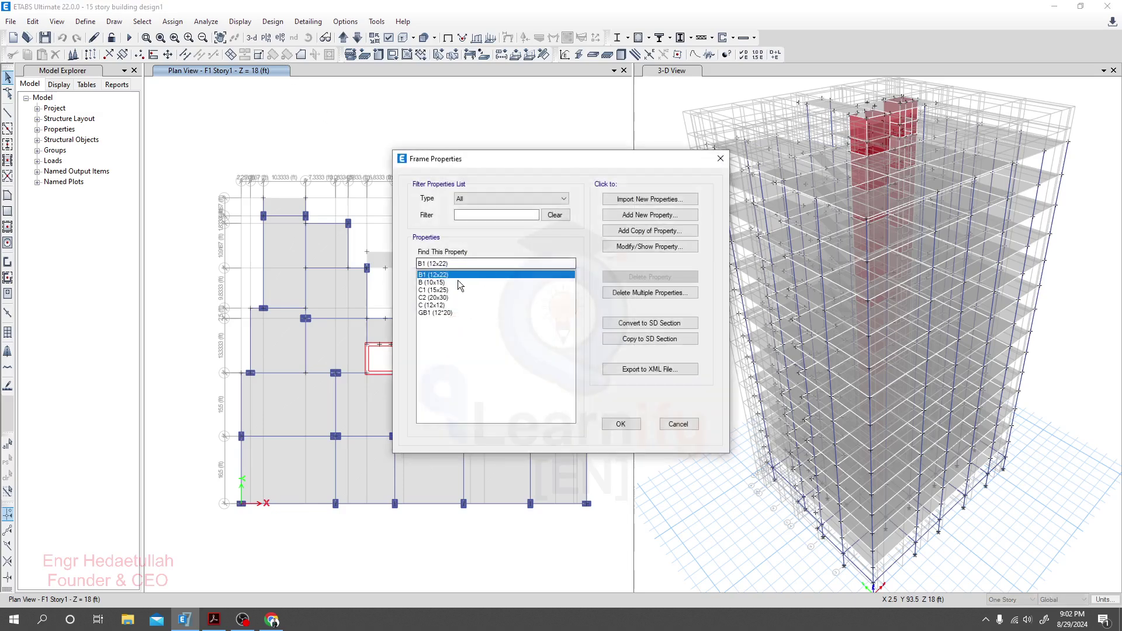
pyautogui.click(643, 295)
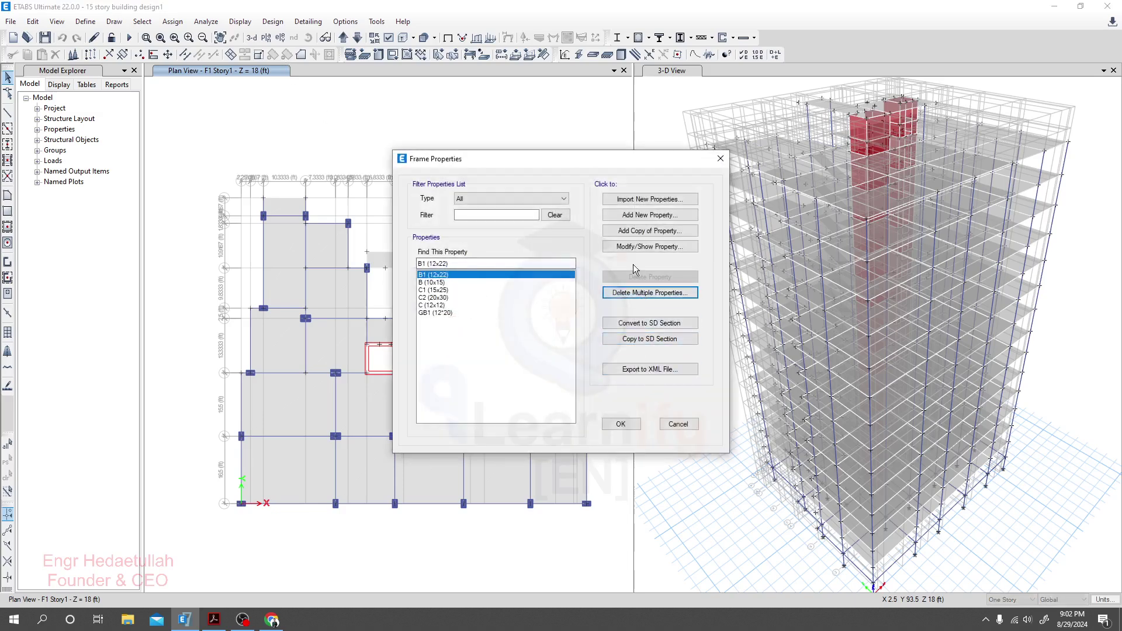
pyautogui.click(635, 248)
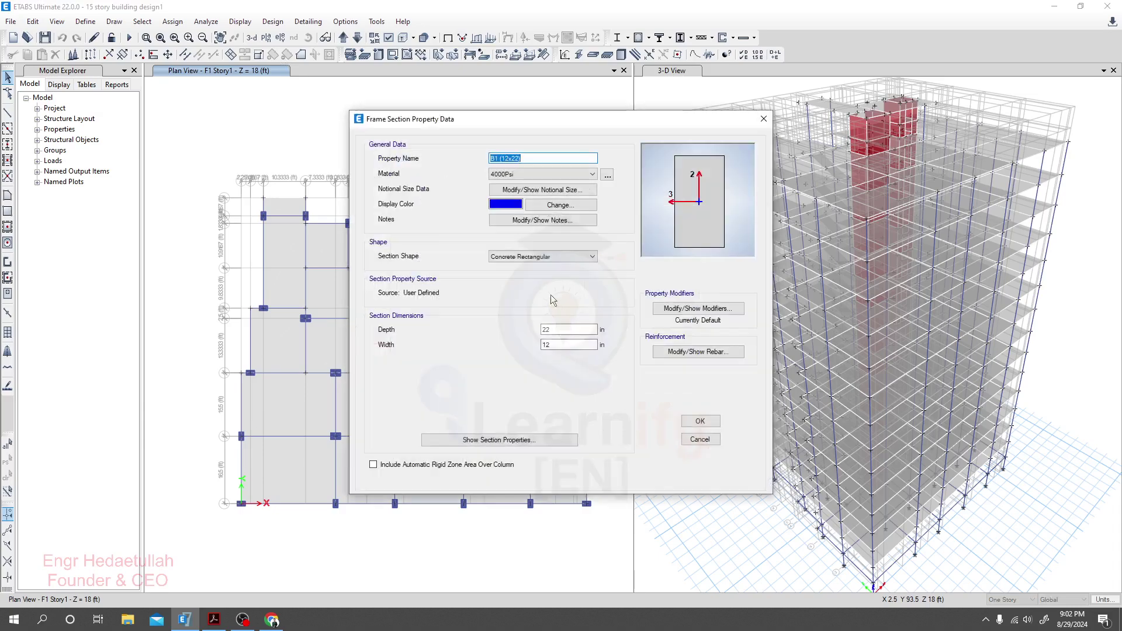
pyautogui.click(684, 310)
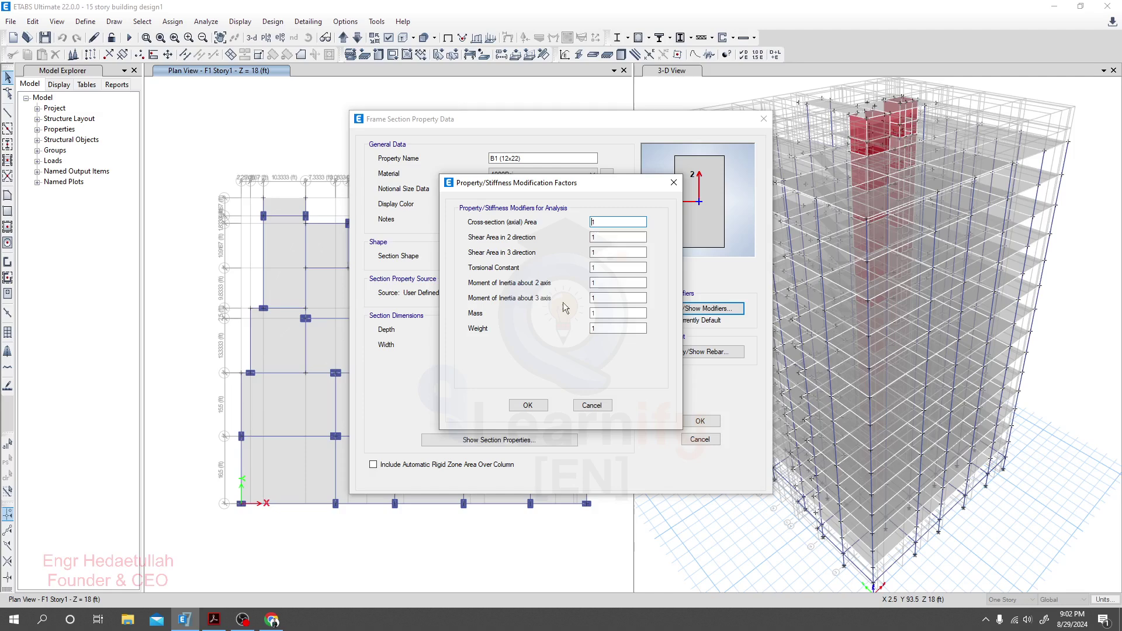
# Step: Inspect B1's torsion and 2-axis inertia modifiers, then cancel without changes
pyautogui.doubleClick(601, 268)
pyautogui.doubleClick(602, 283)
pyautogui.click(621, 286)
pyautogui.moveTo(617, 284); pyautogui.dragTo(567, 287)
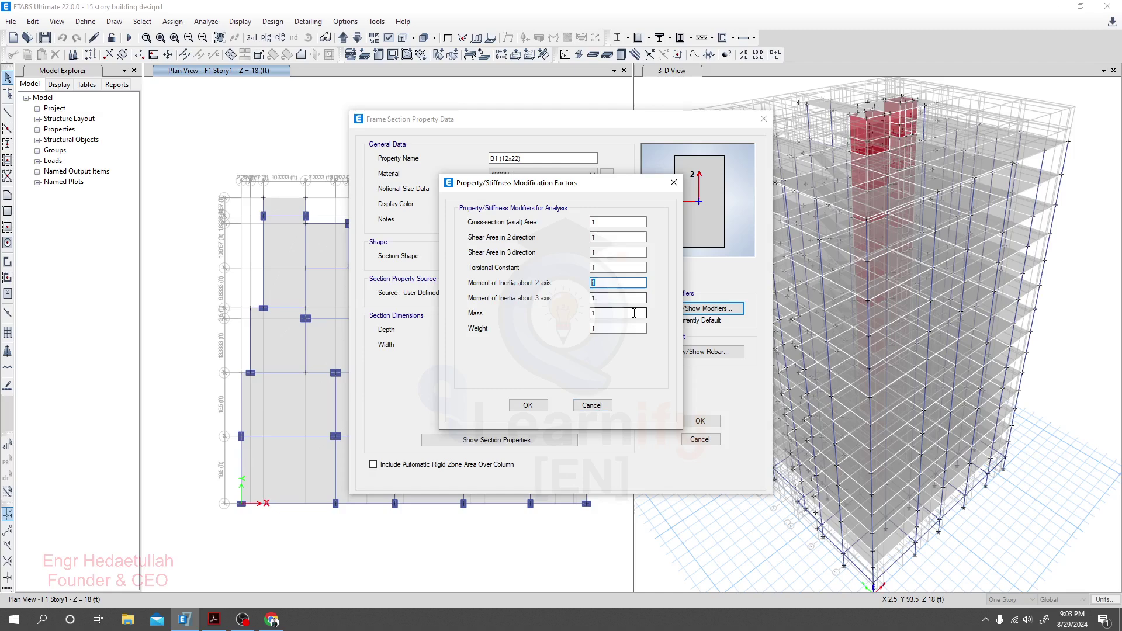
pyautogui.click(592, 405)
pyautogui.click(700, 439)
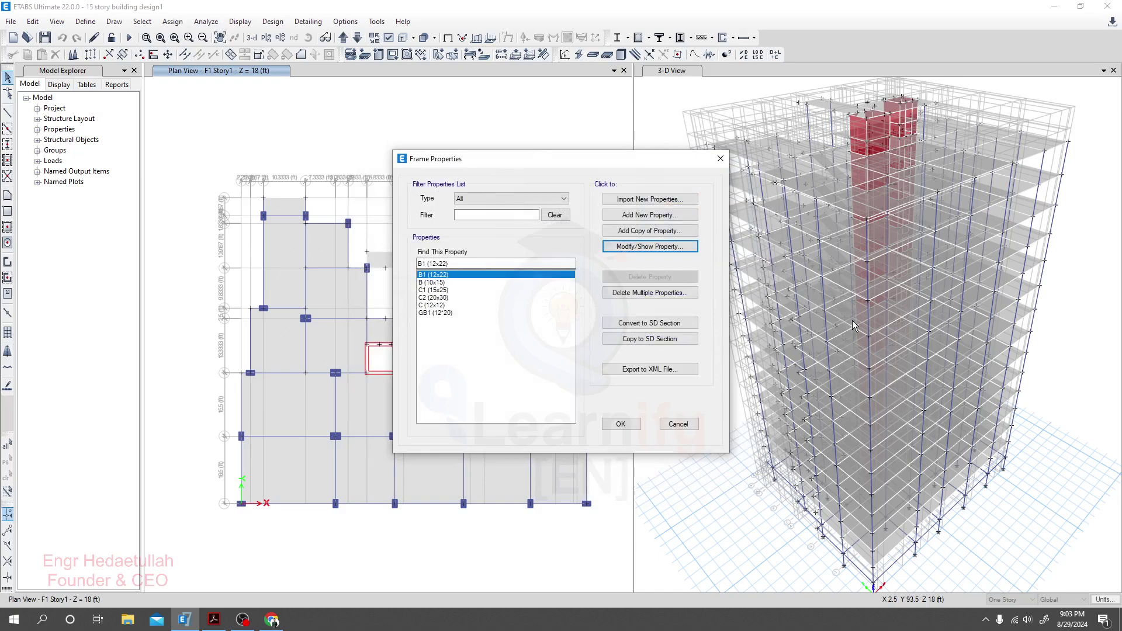
# Step: Recheck that B1's modifiers all remain 1, then close every frame property dialog
pyautogui.click(635, 247)
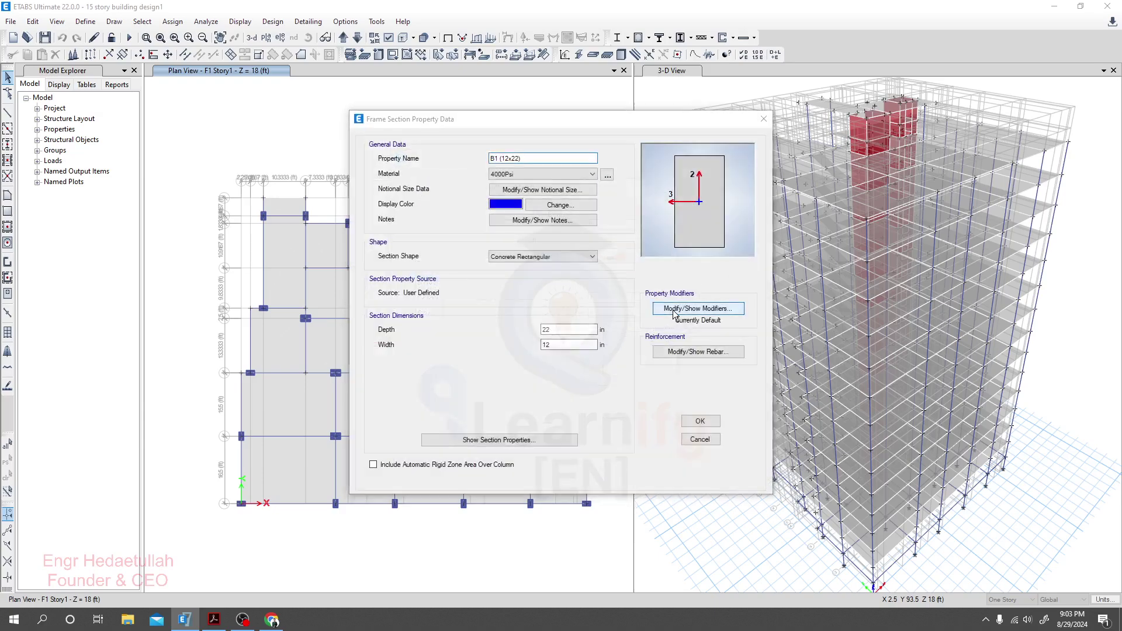
pyautogui.click(674, 311)
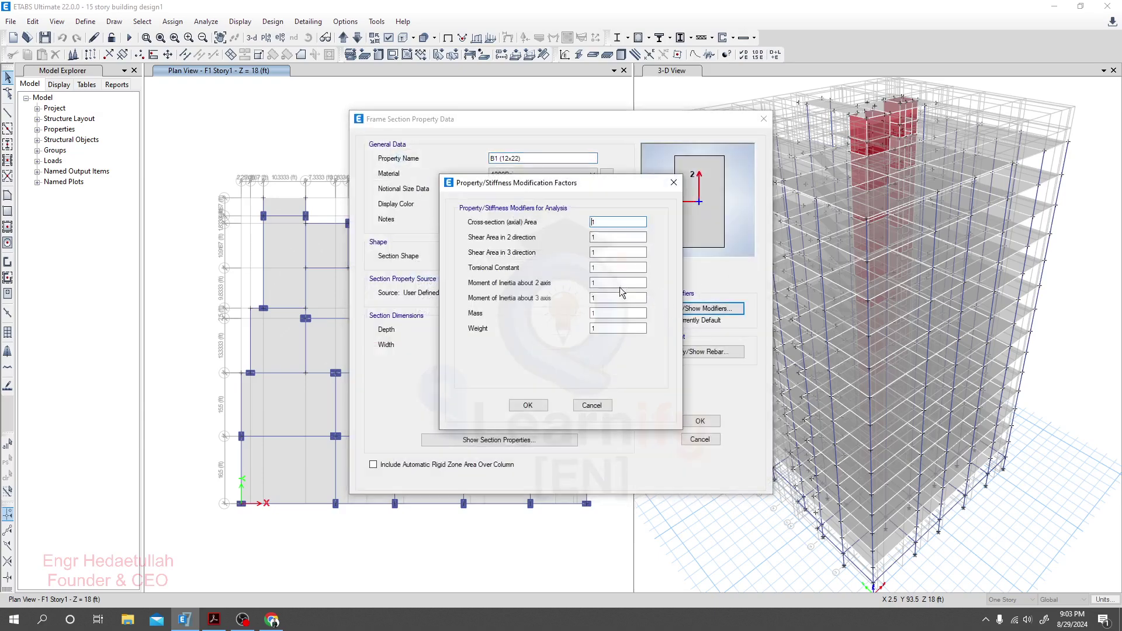
pyautogui.click(590, 408)
pyautogui.click(700, 439)
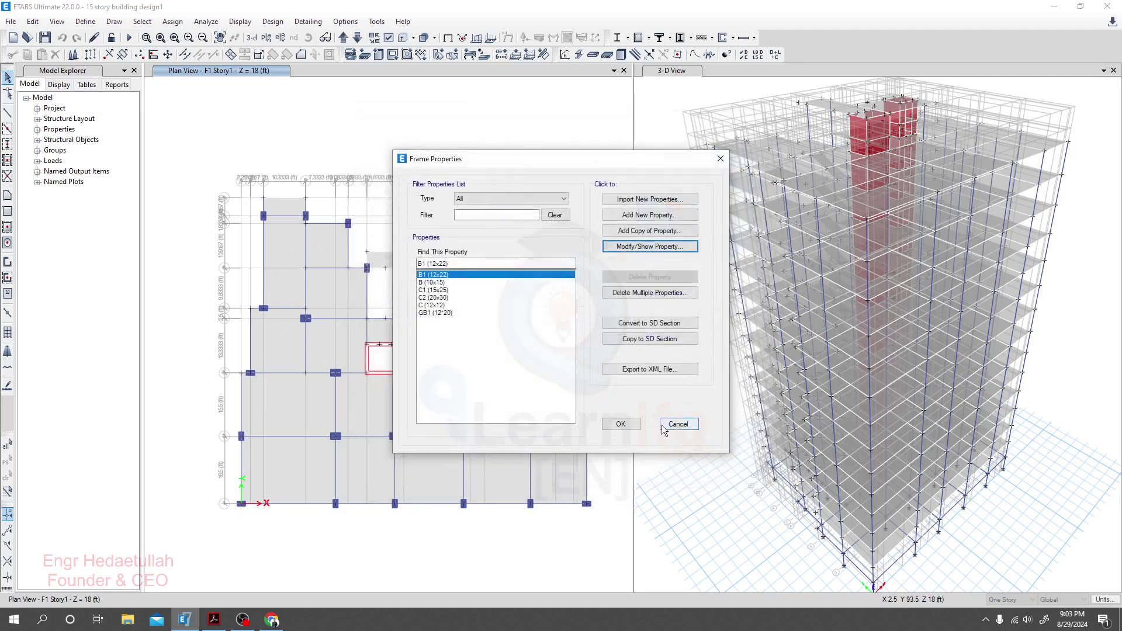
pyautogui.click(678, 424)
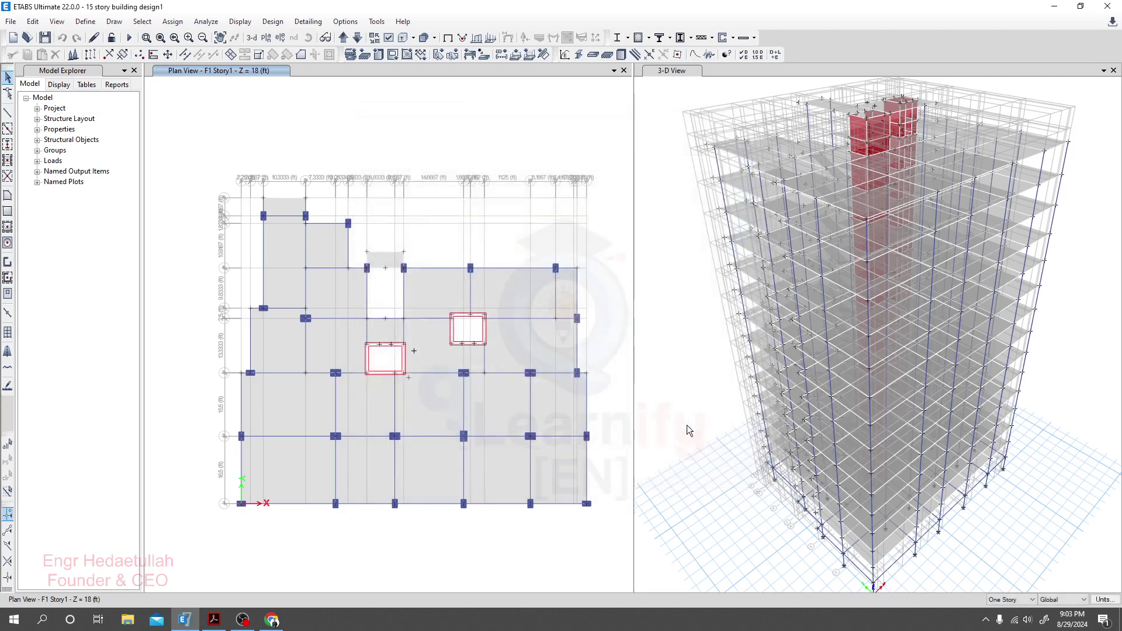
# Step: Select all 408 columns by object type
pyautogui.click(144, 22)
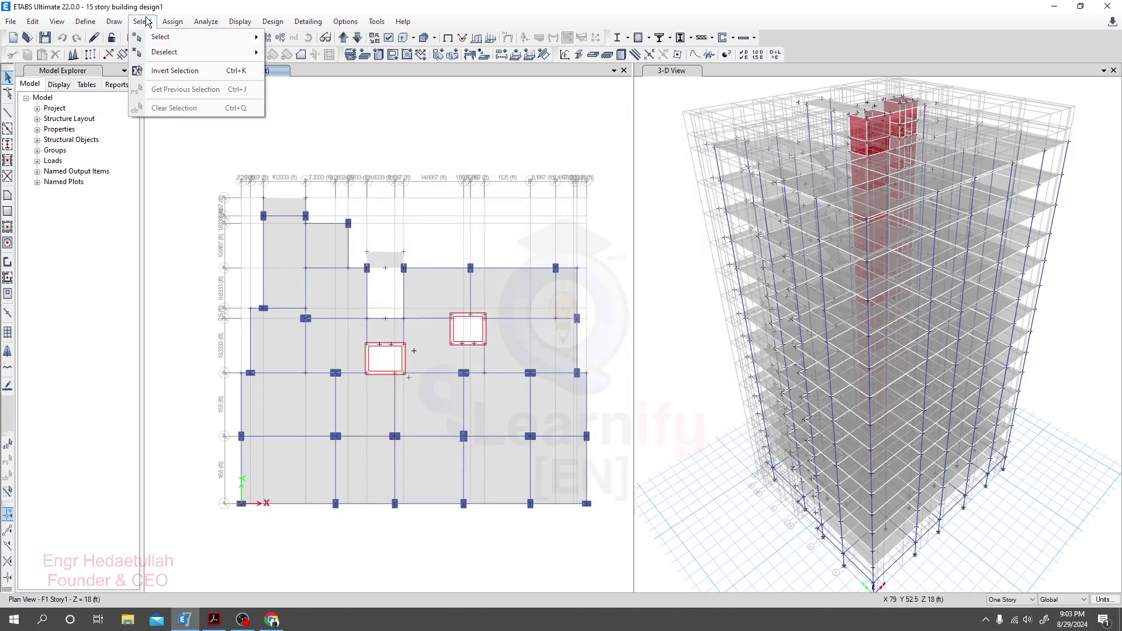
pyautogui.moveTo(159, 37)
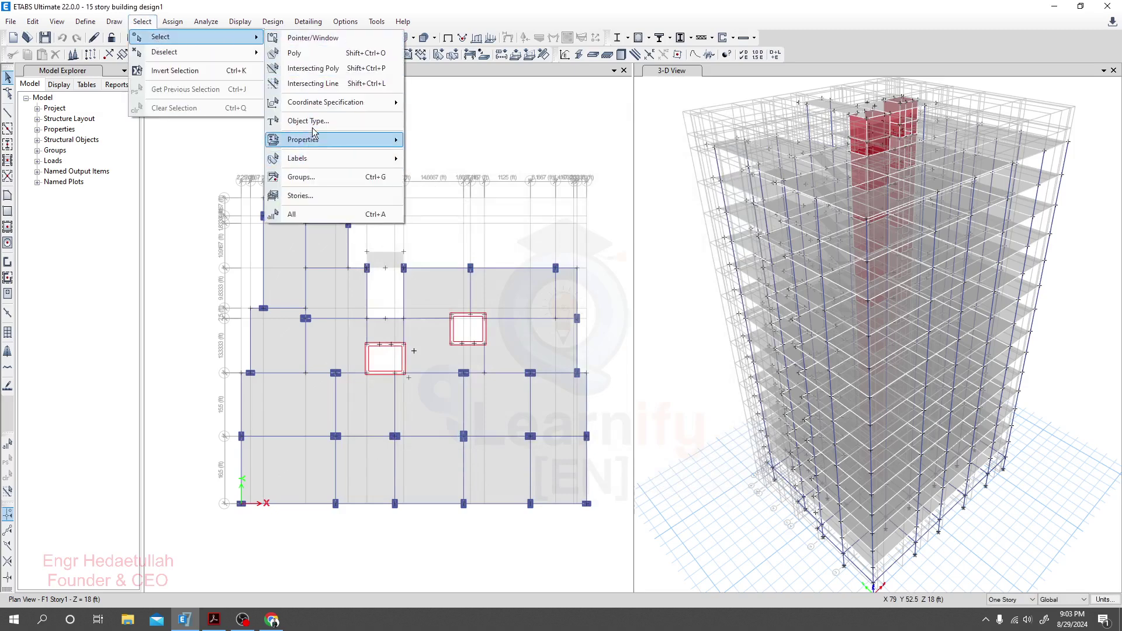
pyautogui.moveTo(316, 140)
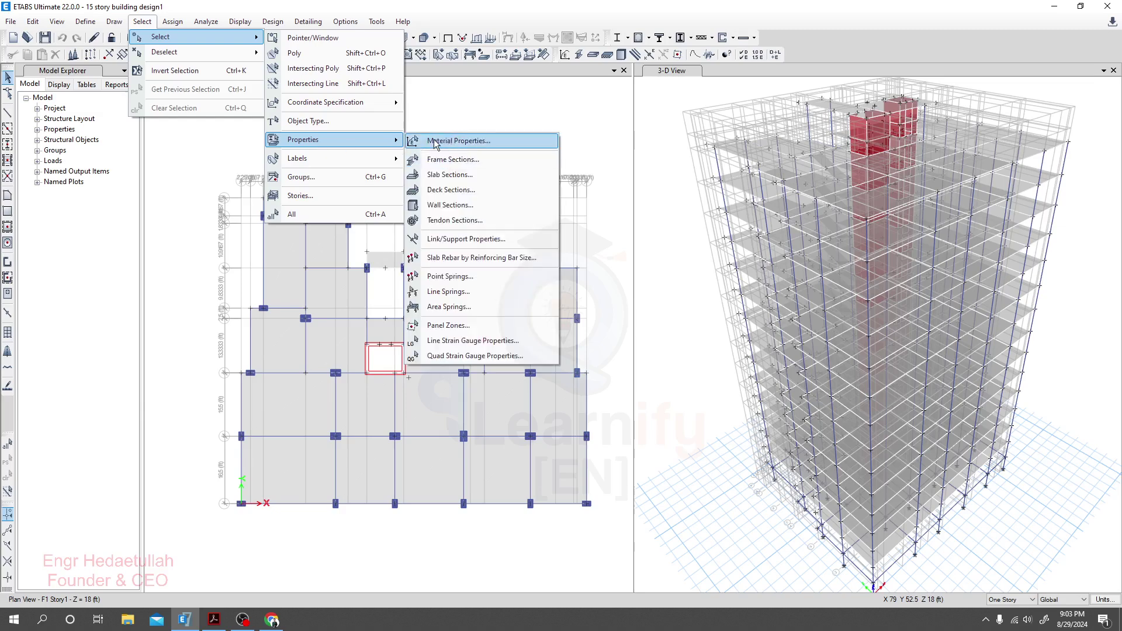
pyautogui.click(306, 123)
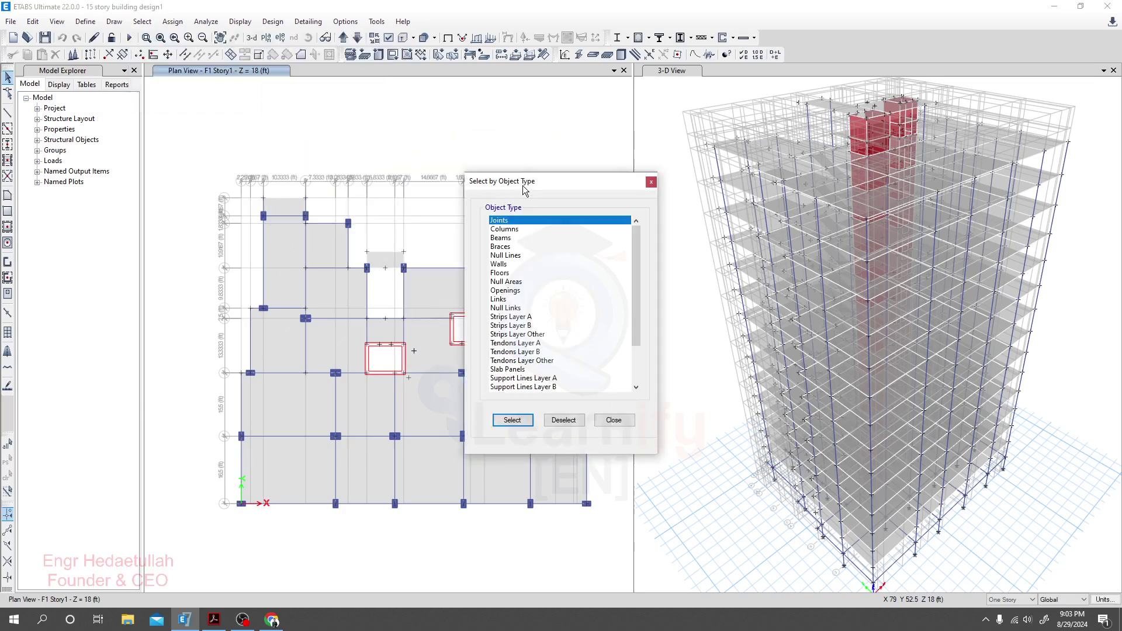
pyautogui.moveTo(524, 189); pyautogui.dragTo(194, 113)
pyautogui.click(334, 193)
pyautogui.click(165, 353)
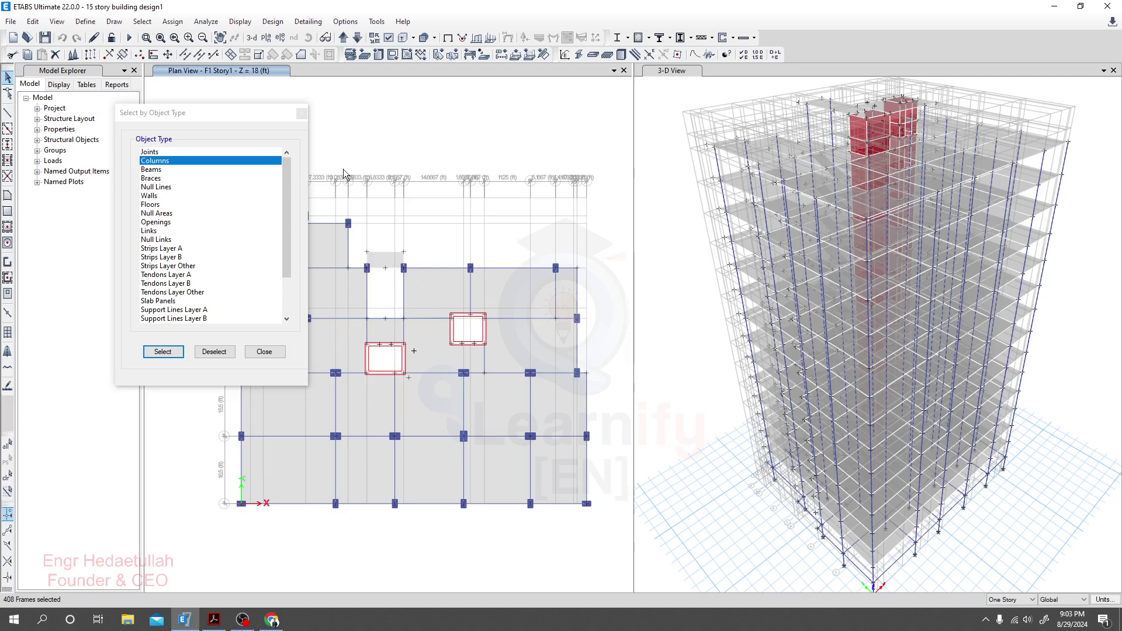
# Step: Open the Frame Assignment – Property Modifiers dialog for the selected columns
pyautogui.click(173, 22)
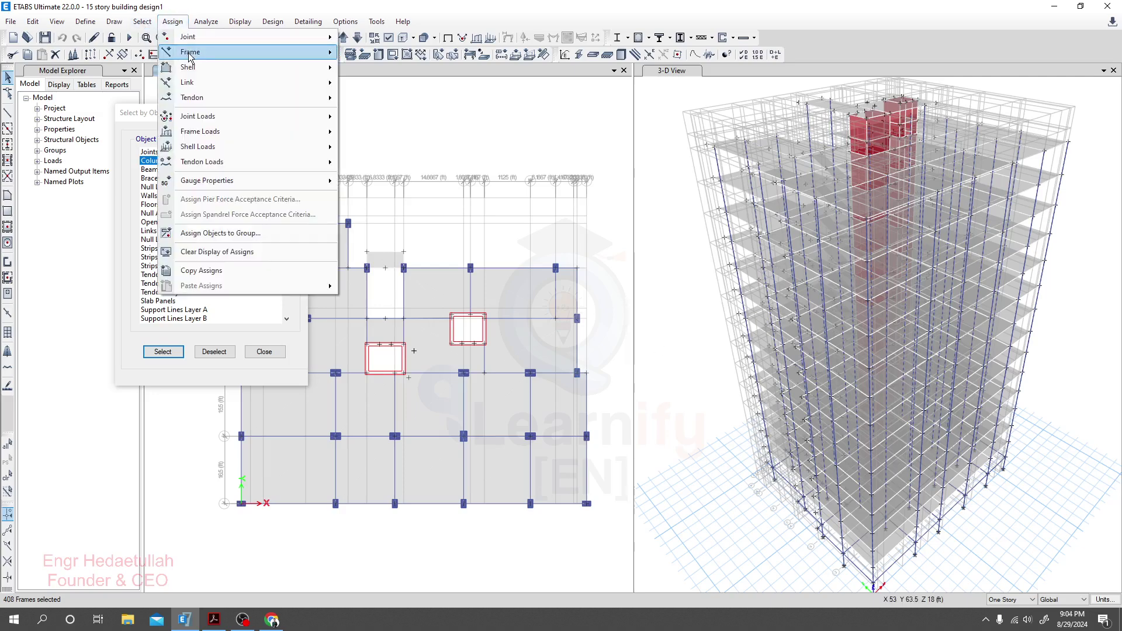
pyautogui.moveTo(211, 153)
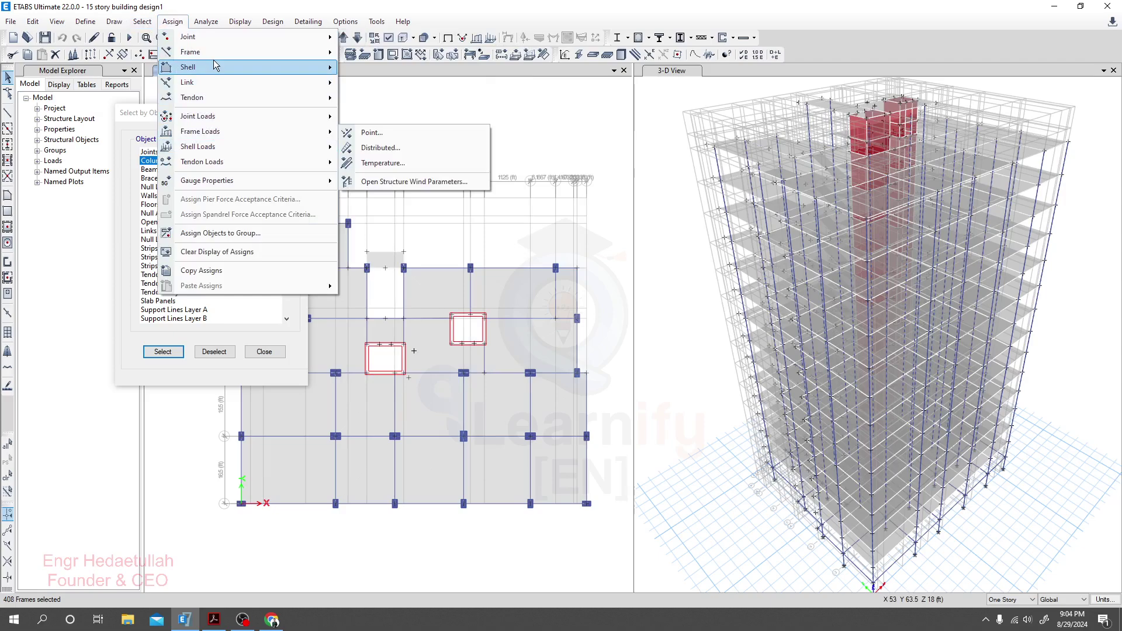
pyautogui.moveTo(212, 58)
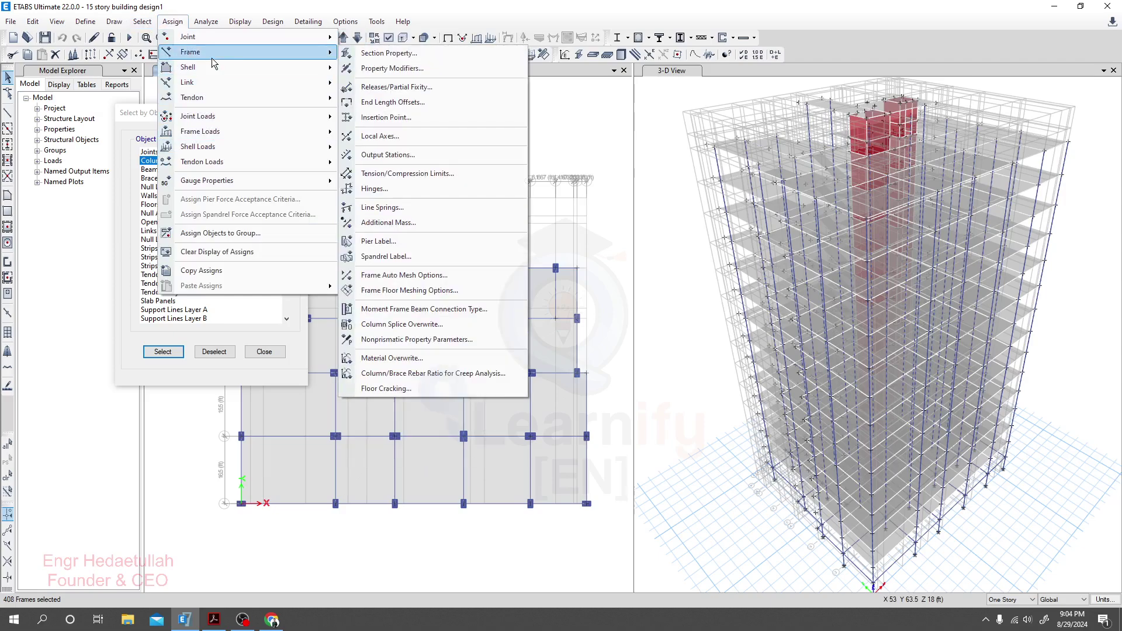
pyautogui.click(407, 69)
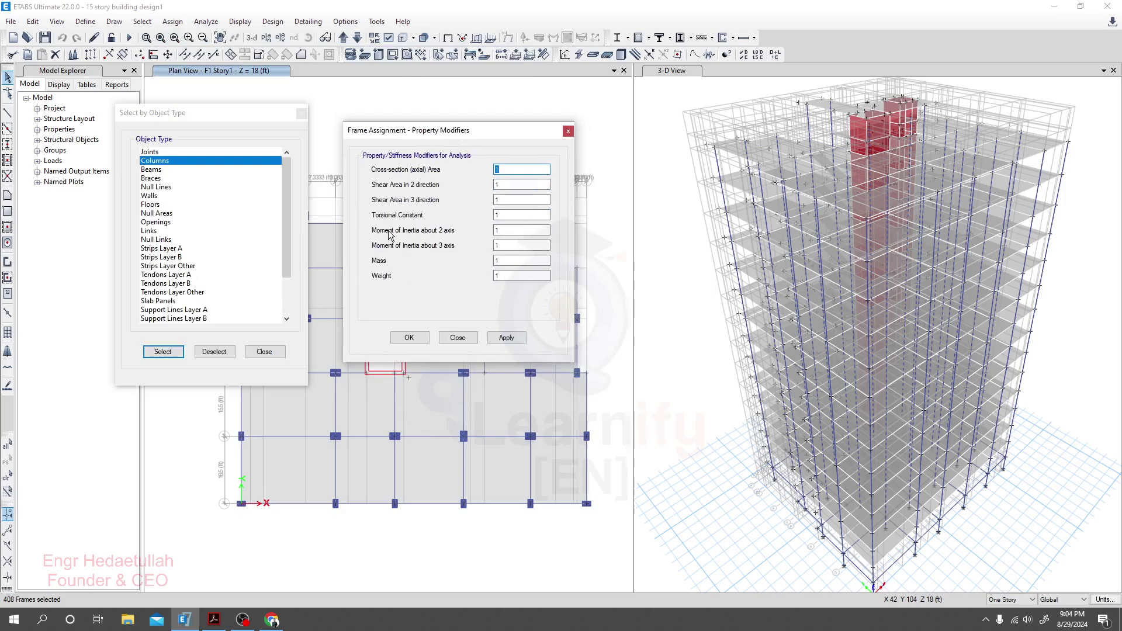
# Step: Apply 0.7 moment of inertia modifiers about the 2 and 3 axes to the columns
pyautogui.click(500, 230)
pyautogui.click(214, 619)
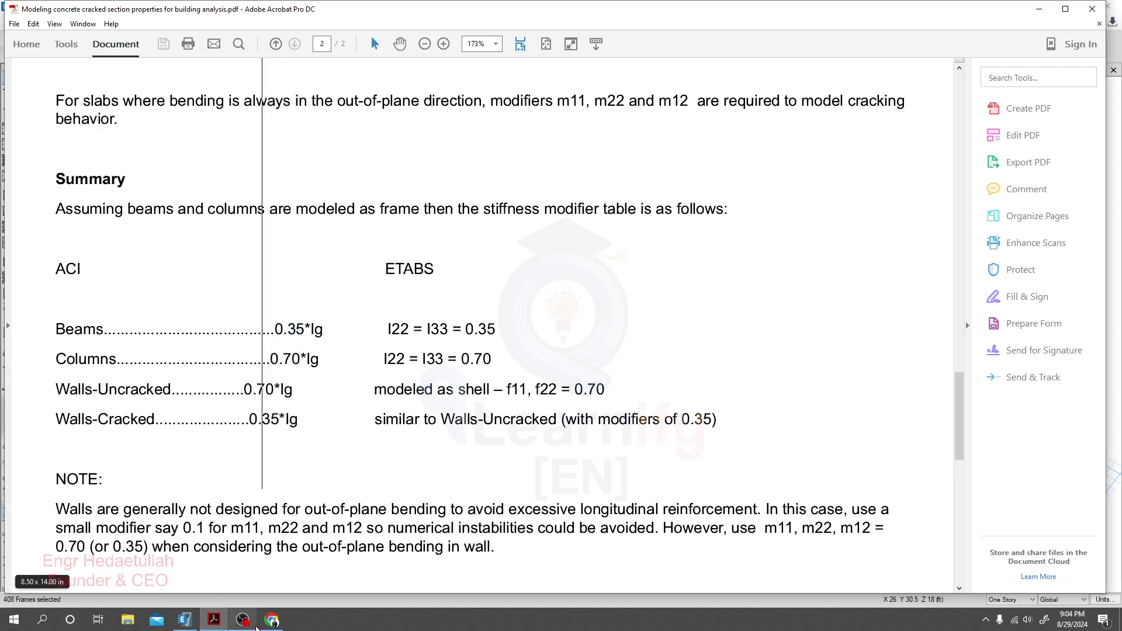
pyautogui.click(192, 626)
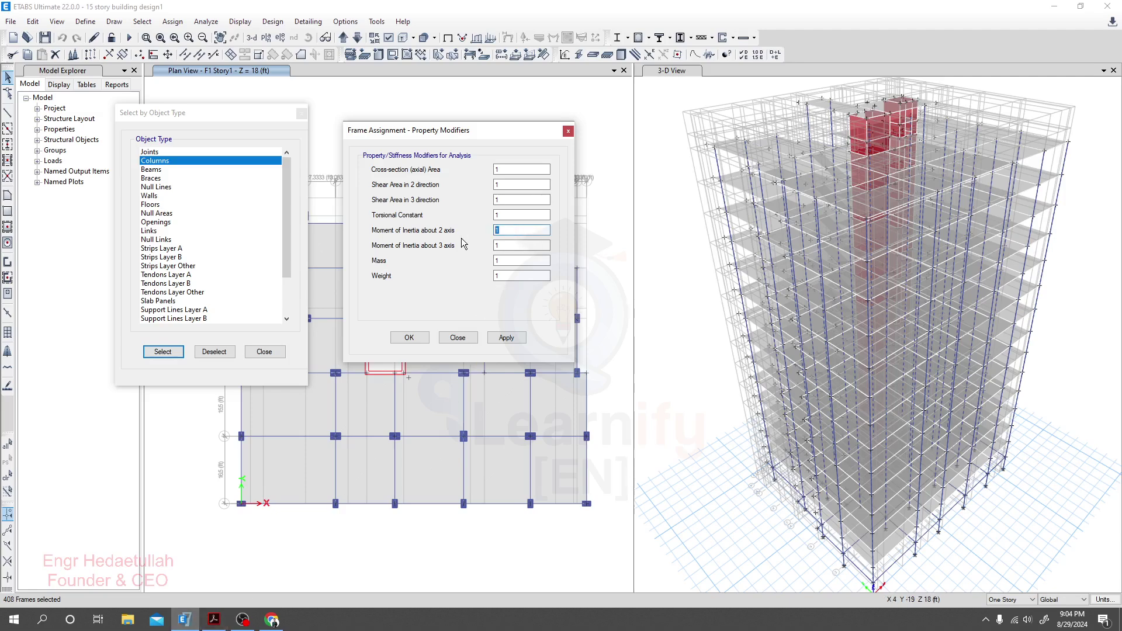
pyautogui.write('7')
pyautogui.press('Tab')
pyautogui.write('0.7')
pyautogui.click(506, 337)
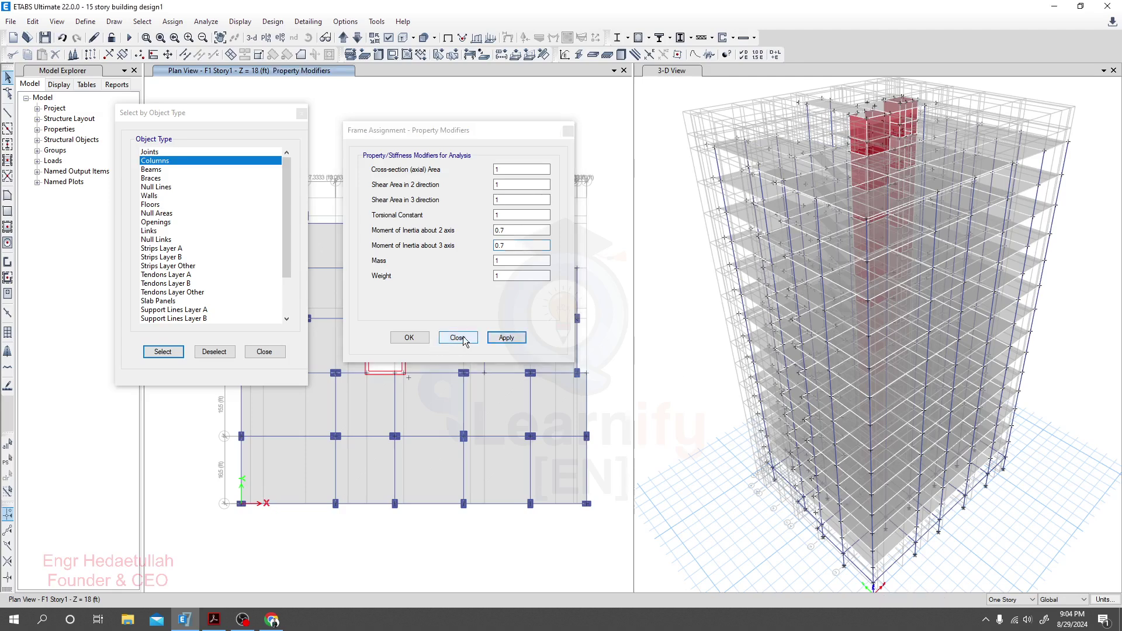
# Step: Select all beams and change both moment of inertia modifiers from 0.7 to 0.35
pyautogui.click(151, 170)
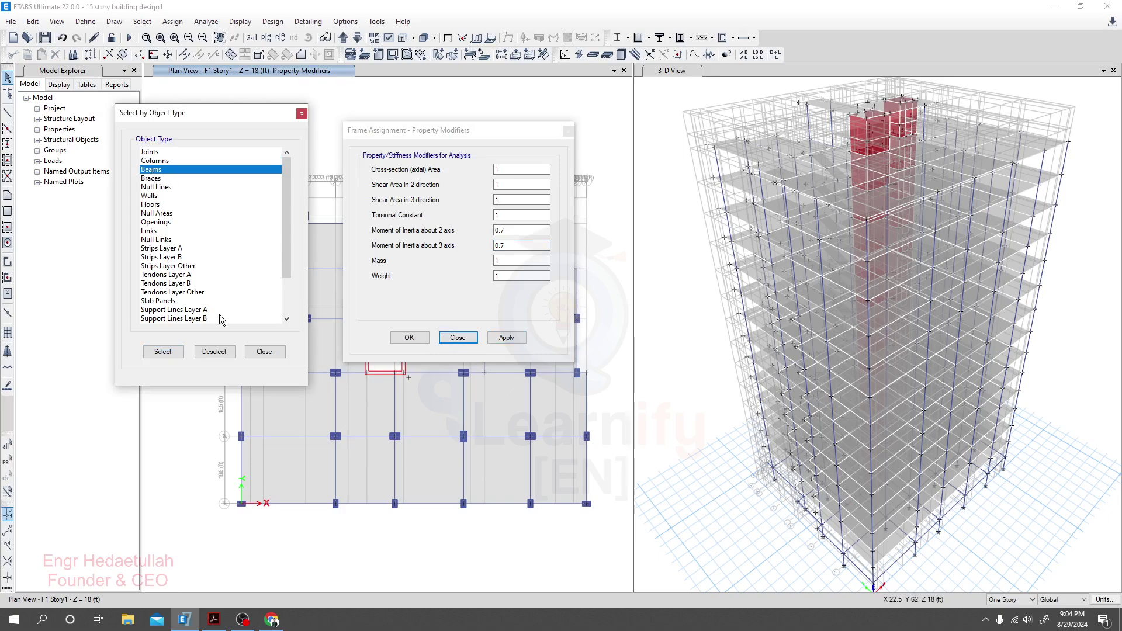
pyautogui.click(164, 352)
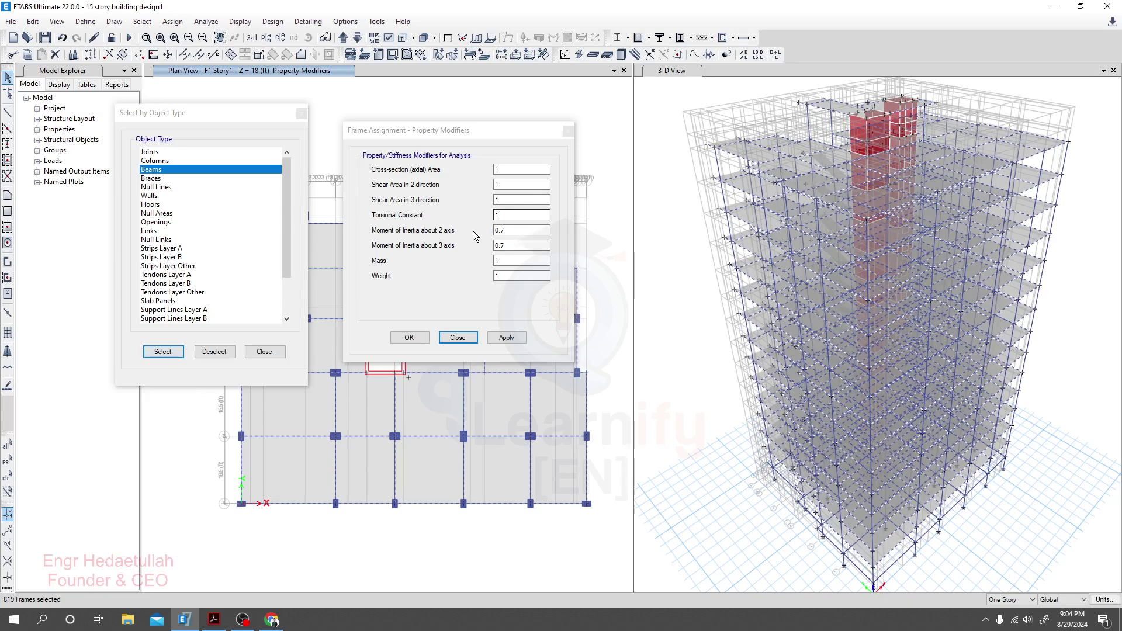
pyautogui.moveTo(507, 230); pyautogui.dragTo(500, 230)
pyautogui.write('35')
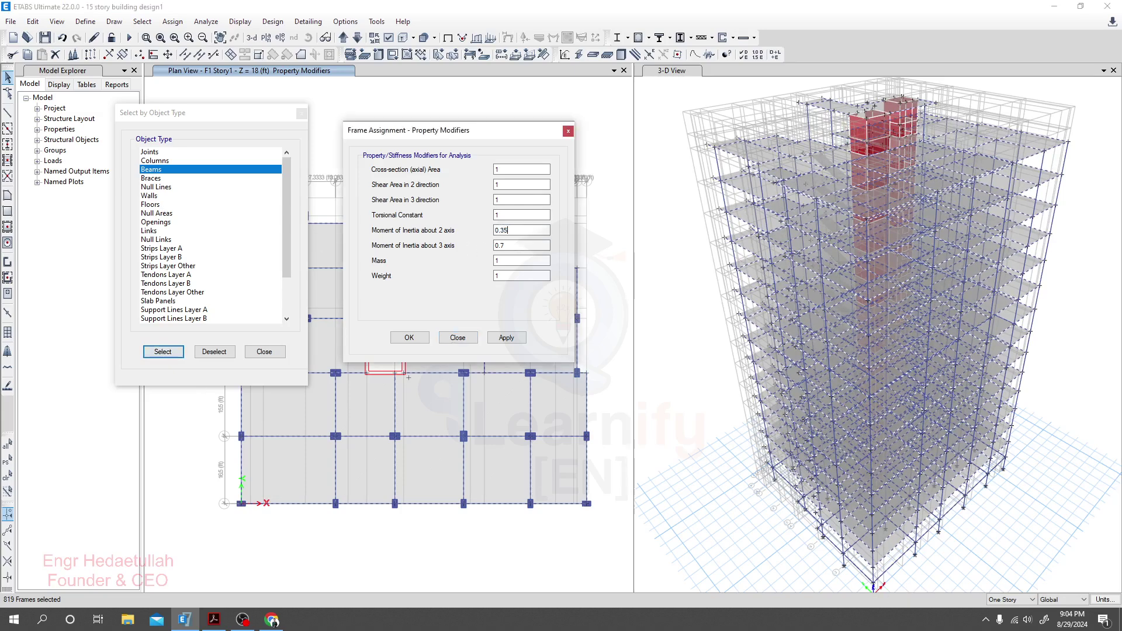
pyautogui.click(502, 246)
pyautogui.moveTo(504, 245); pyautogui.dragTo(501, 245)
pyautogui.write('35')
# Step: Apply the 0.35 inertia modifiers to the beams and close both selection and modifier dialogs
pyautogui.click(514, 230)
pyautogui.click(507, 338)
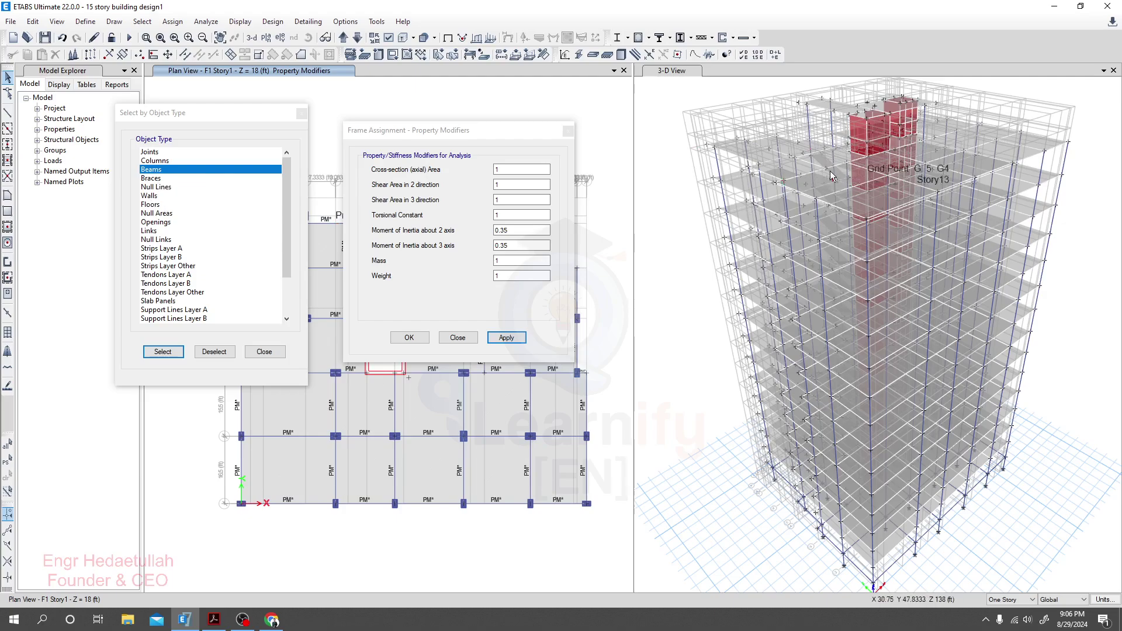
pyautogui.keyDown('shift'); pyautogui.moveTo(679, 477); pyautogui.dragTo(781, 469, button='middle'); pyautogui.keyUp('shift')
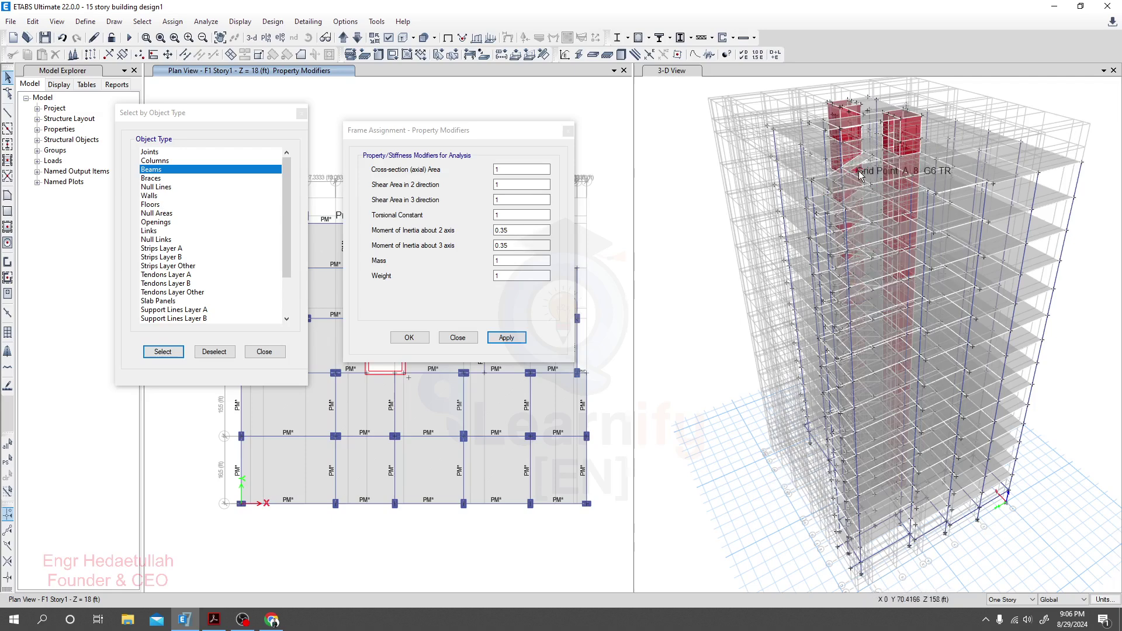
pyautogui.click(301, 114)
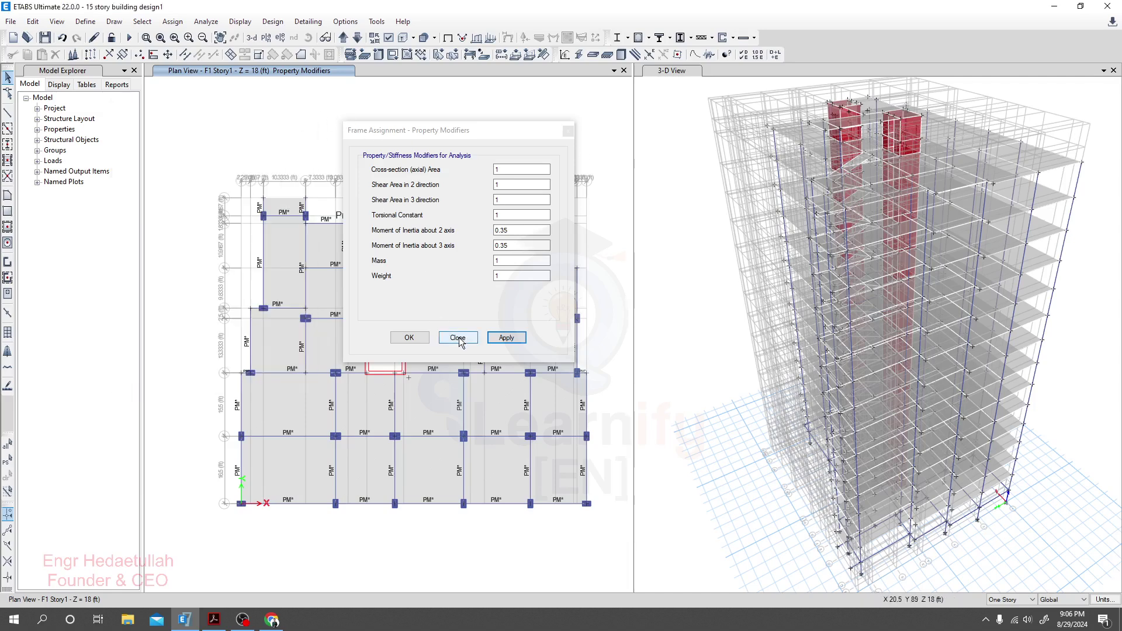
pyautogui.click(462, 318)
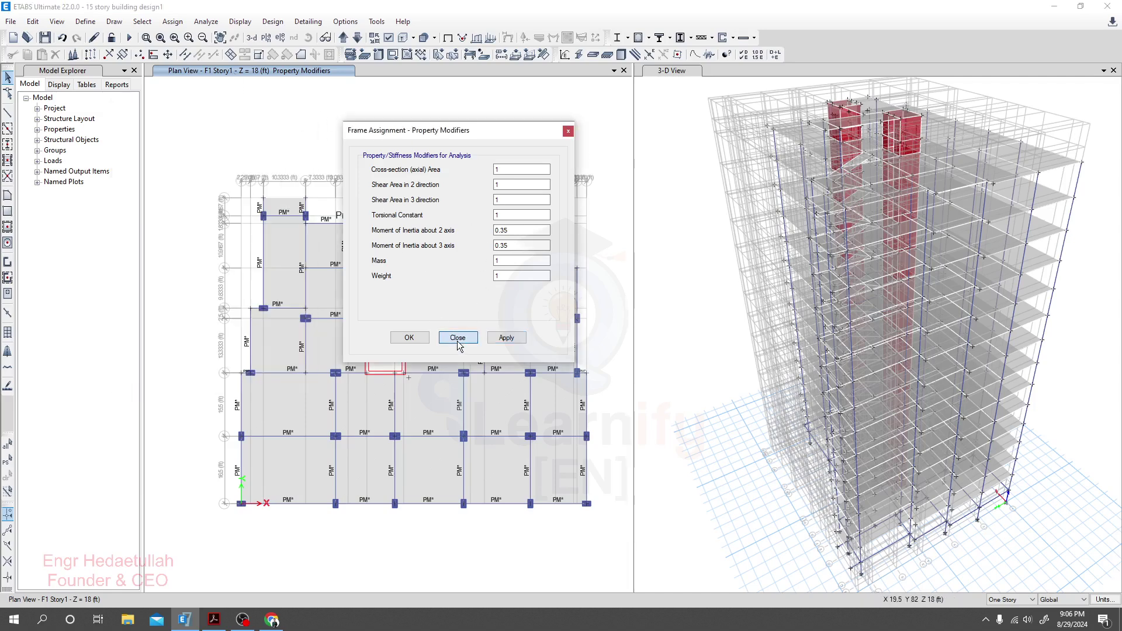
pyautogui.click(421, 338)
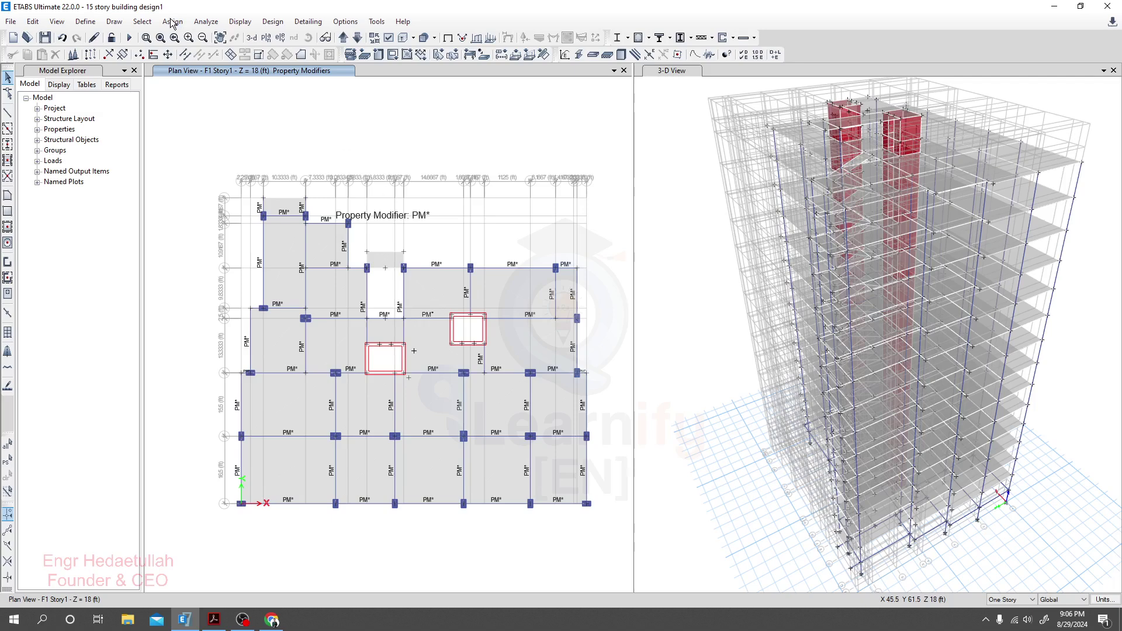
# Step: Select all 186 core wall shells with section LC W 10in and view them frontally
pyautogui.click(141, 24)
pyautogui.moveTo(193, 37)
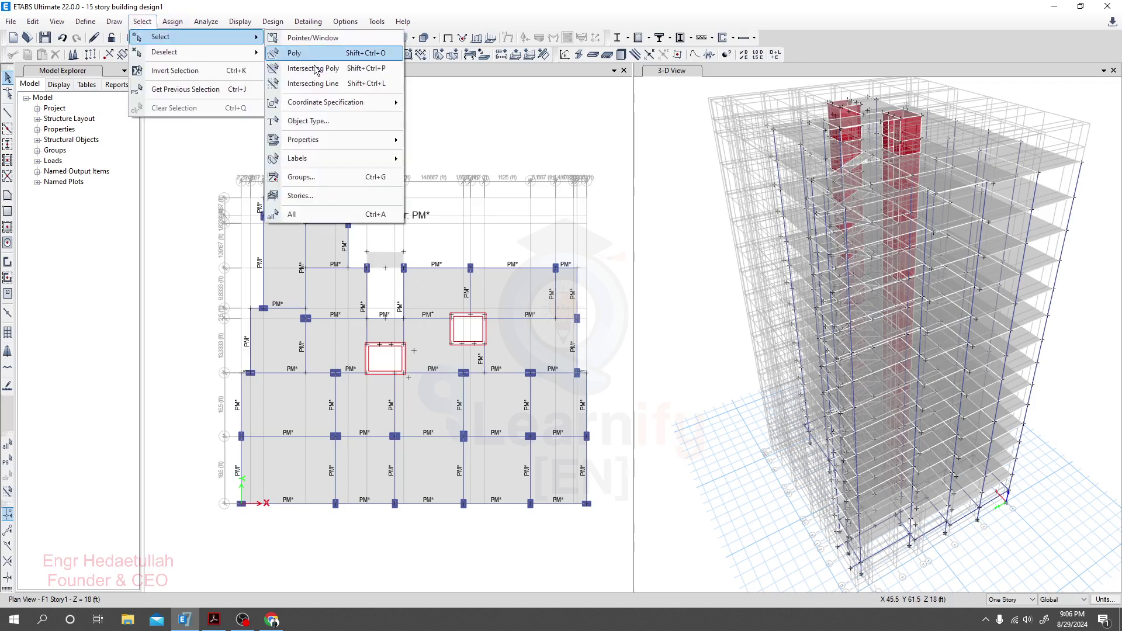
pyautogui.moveTo(324, 139)
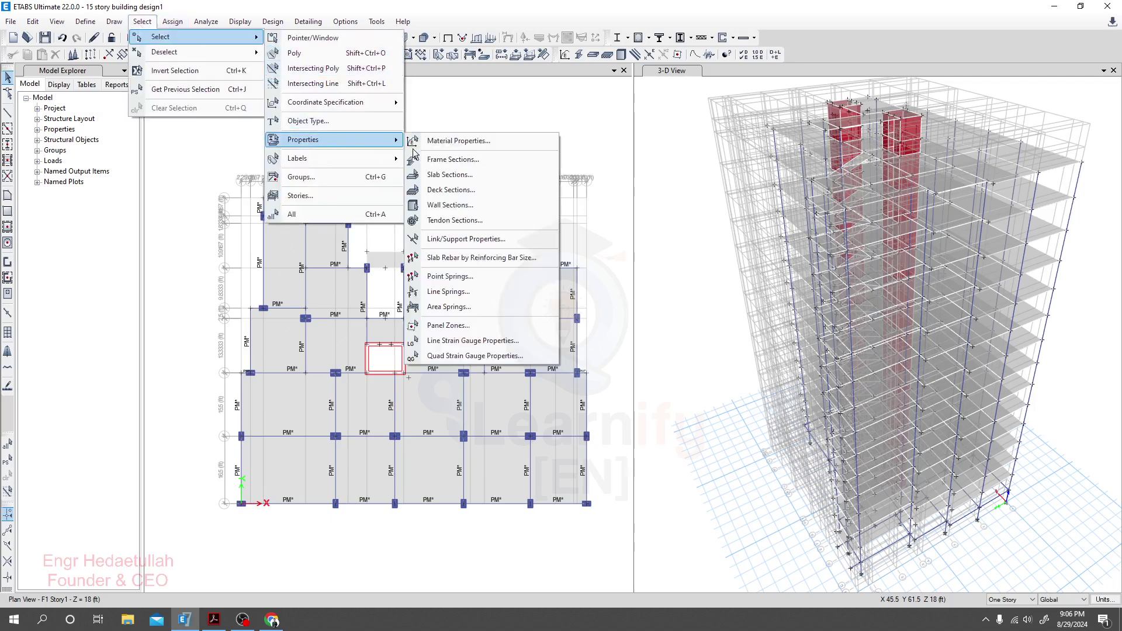
pyautogui.click(448, 207)
pyautogui.moveTo(551, 177); pyautogui.dragTo(366, 151)
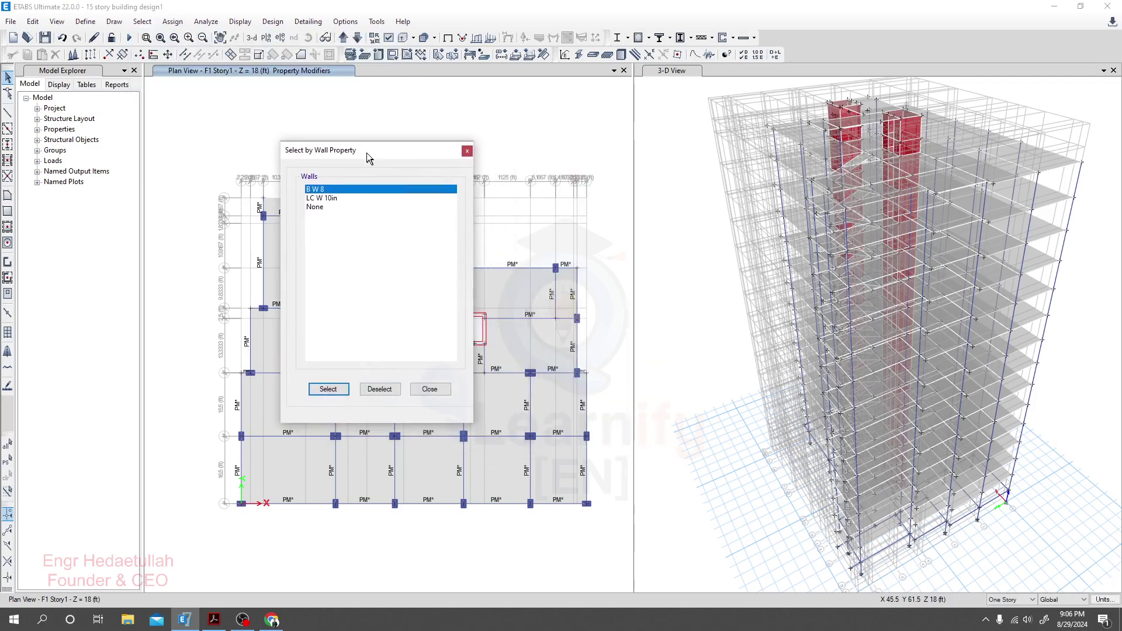
pyautogui.click(321, 198)
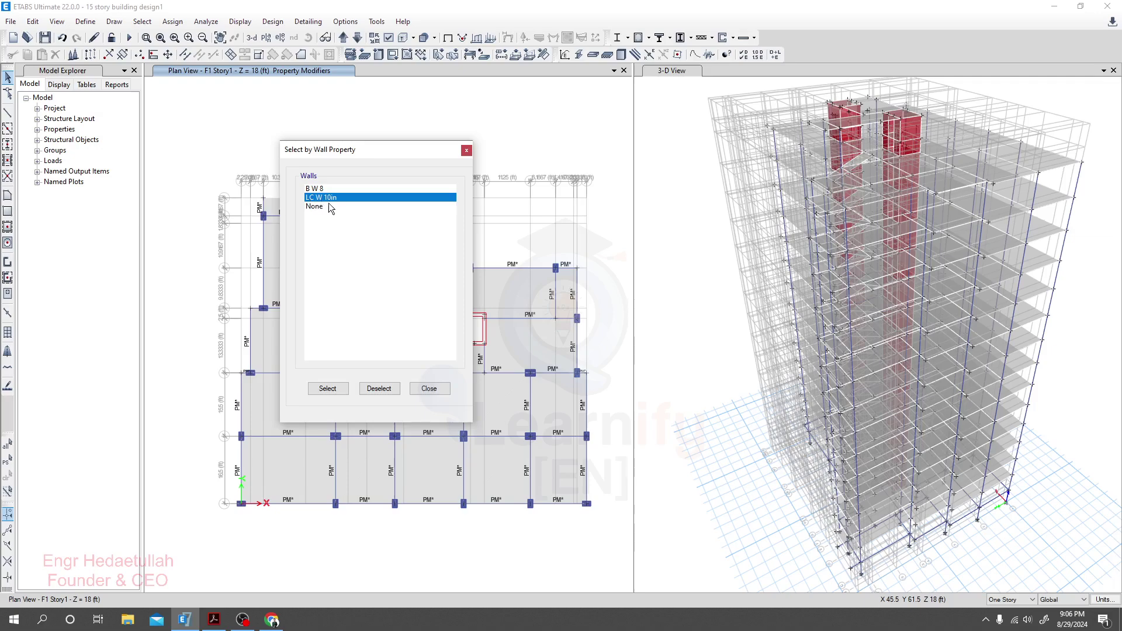
pyautogui.click(341, 390)
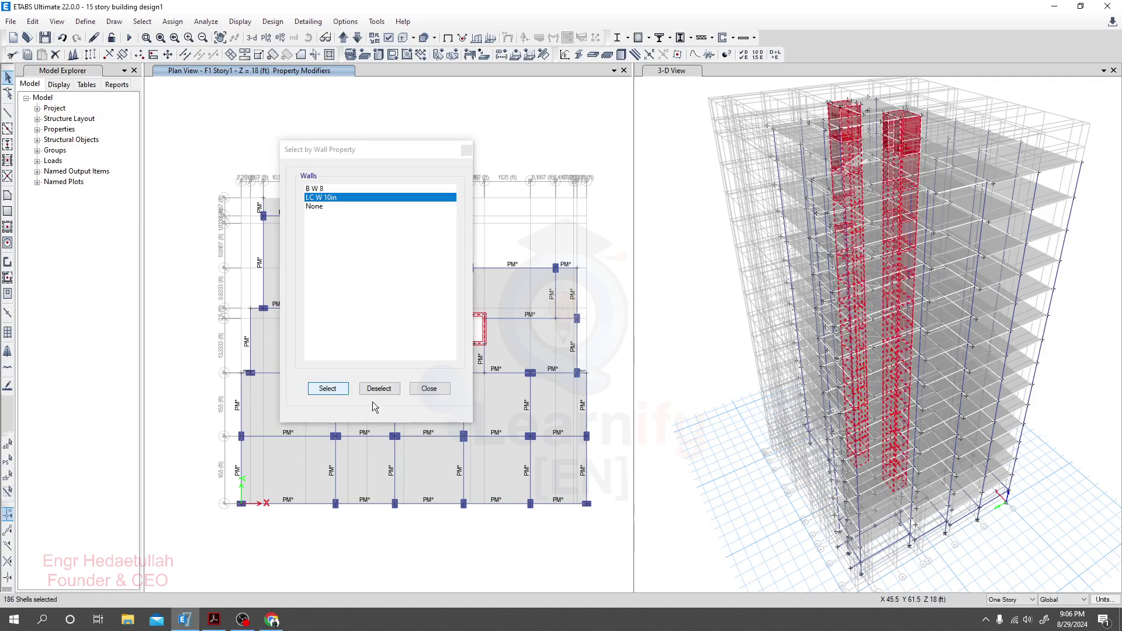
pyautogui.keyDown('shift'); pyautogui.moveTo(718, 543); pyautogui.dragTo(706, 458, button='middle'); pyautogui.keyUp('shift')
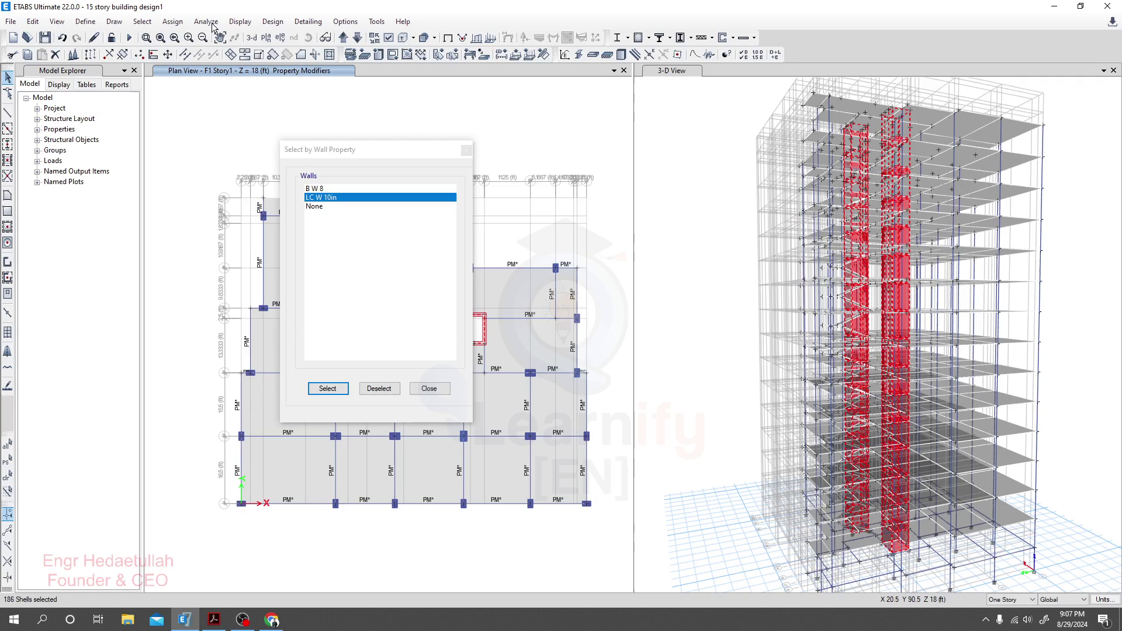
# Step: Open Shell Stiffness Modifiers for the selected core walls and switch to the reference PDF
pyautogui.click(180, 23)
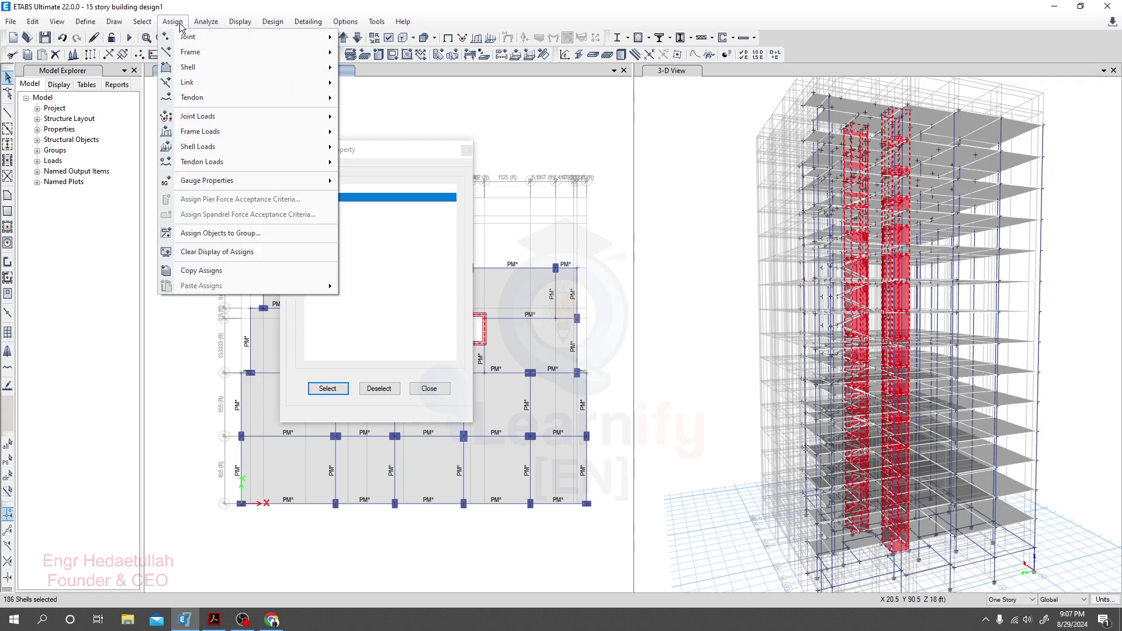
pyautogui.moveTo(211, 71)
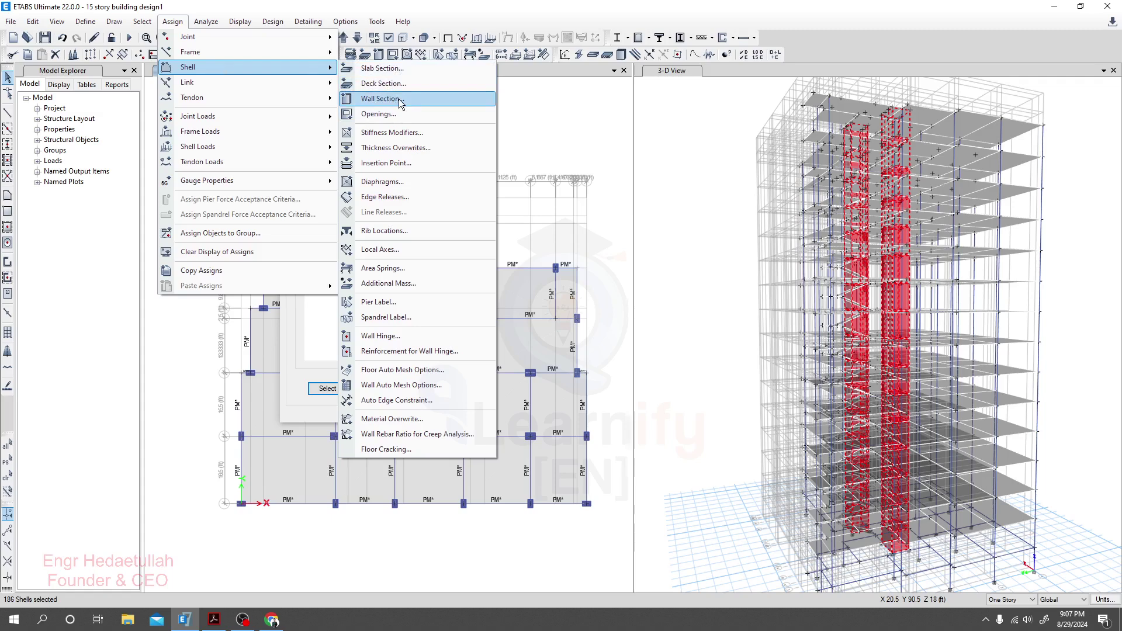
pyautogui.click(405, 133)
pyautogui.moveTo(494, 131); pyautogui.dragTo(652, 129)
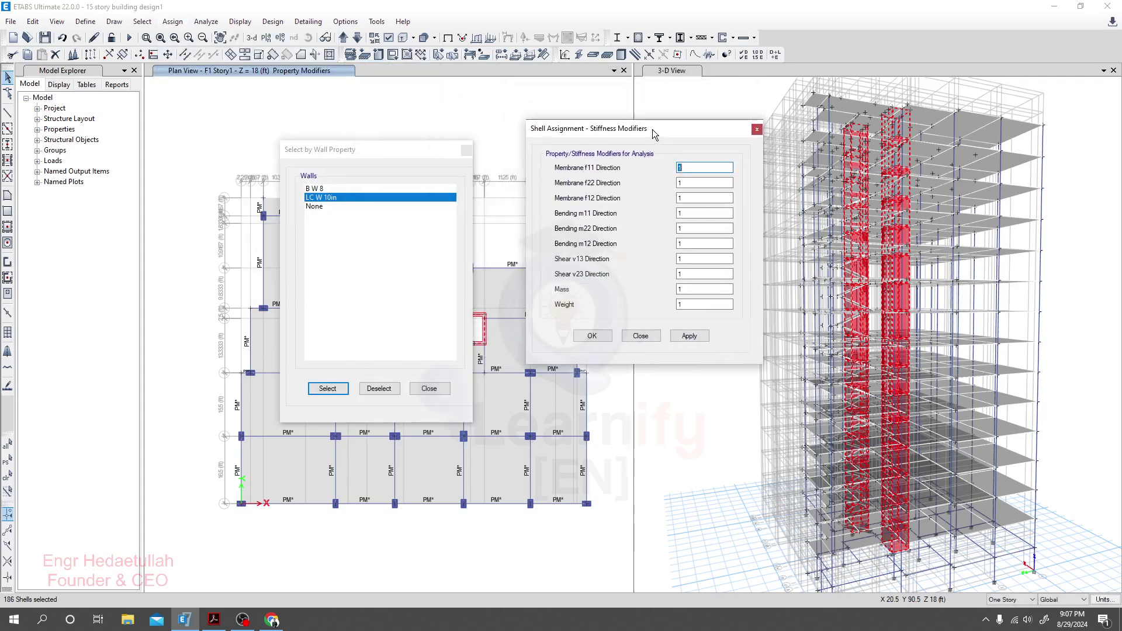
pyautogui.click(214, 619)
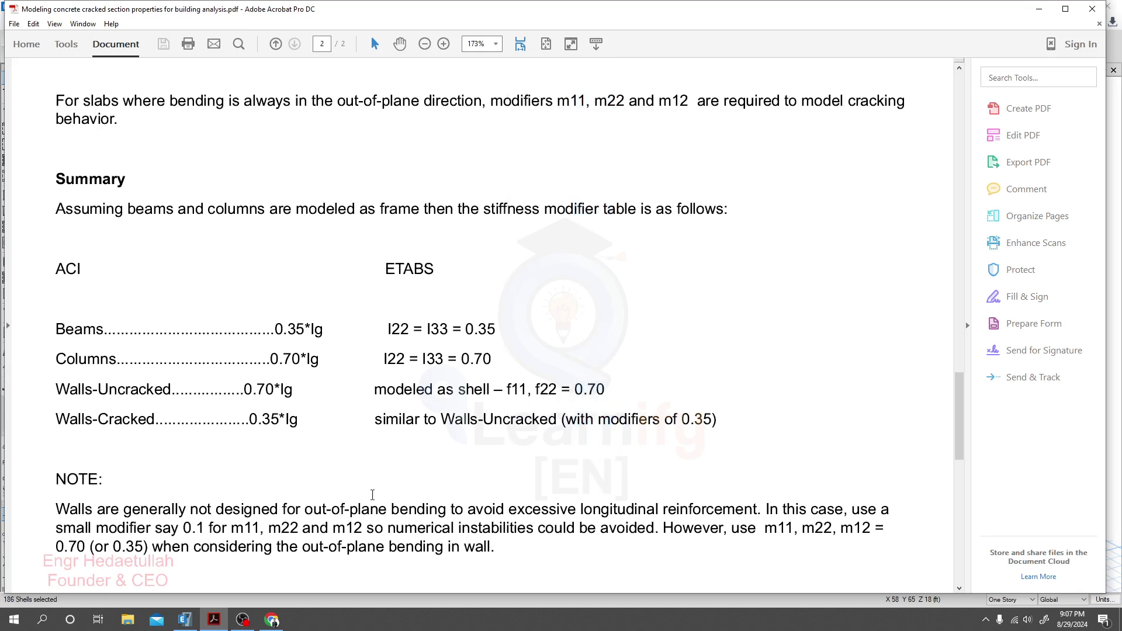
# Step: Return to the core walls' Shell Assignment – Stiffness Modifiers dialog in ETABS
pyautogui.click(185, 620)
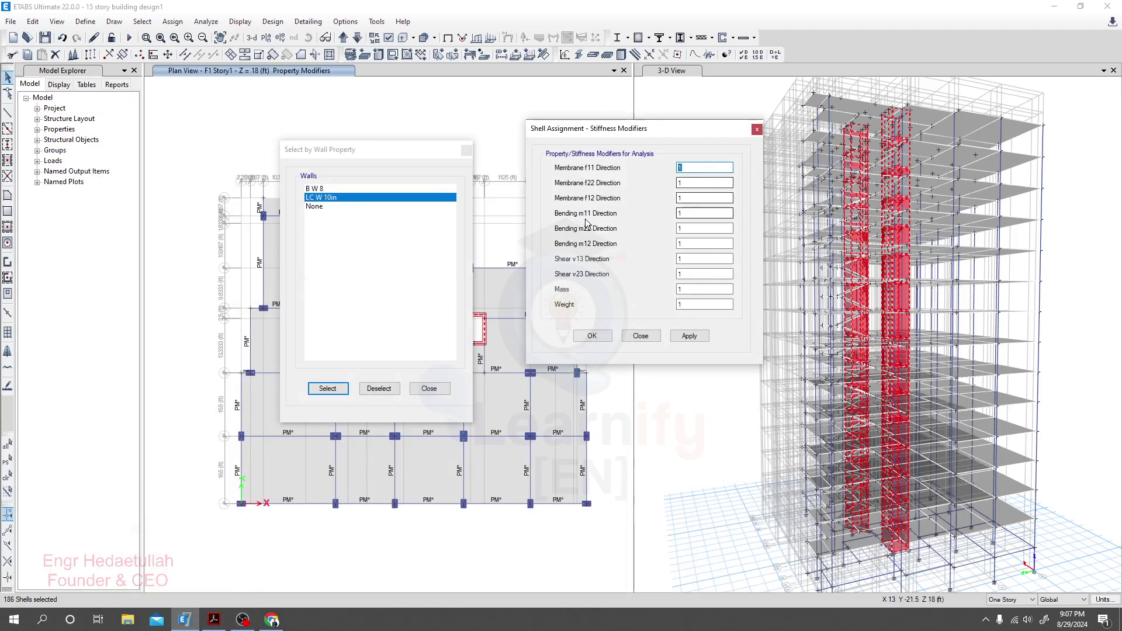
# Step: Focus the Bending m22 field and check the PDF's recommended wall modifiers
pyautogui.click(687, 227)
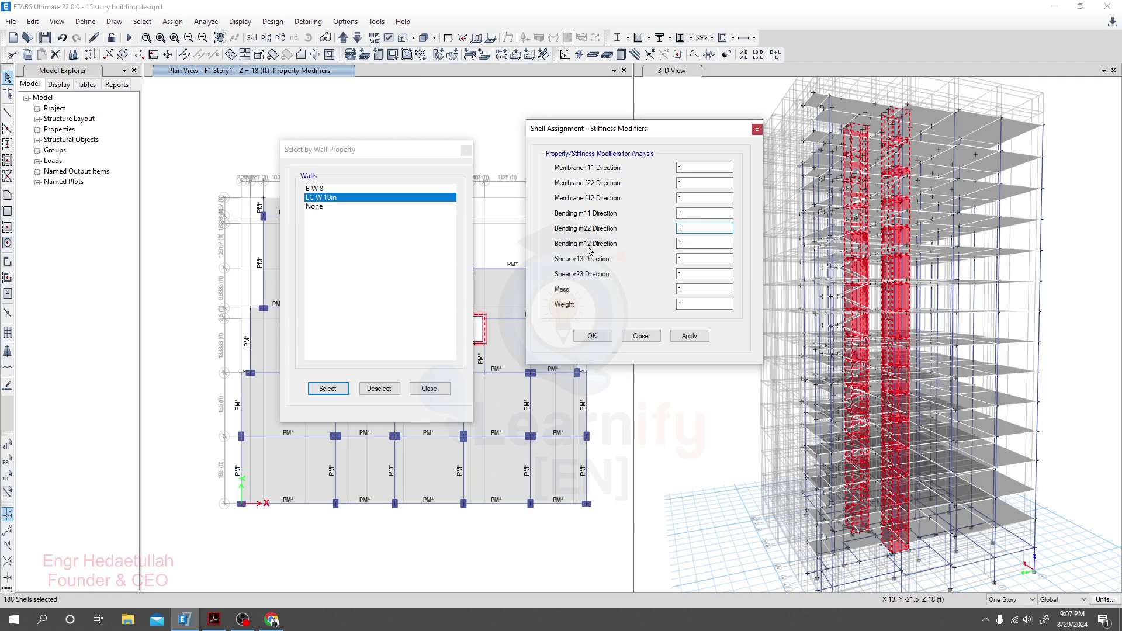
pyautogui.click(214, 619)
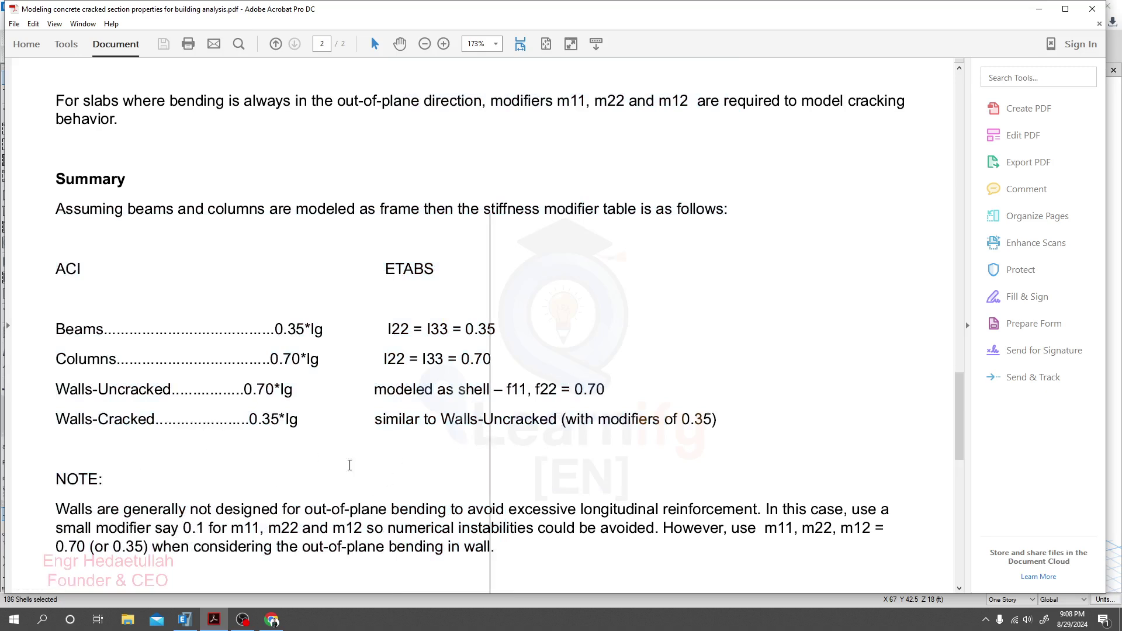
# Step: Compare the PDF's recommended wall modifier table with the core walls' ETABS Stiffness Modifiers dialog
pyautogui.click(186, 622)
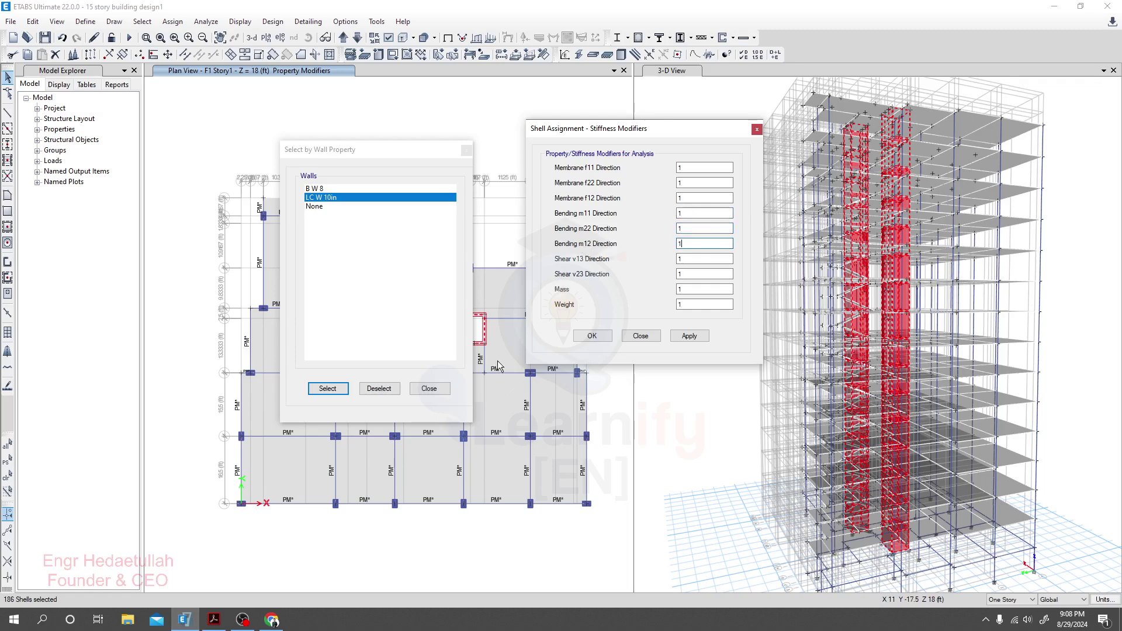
pyautogui.click(214, 619)
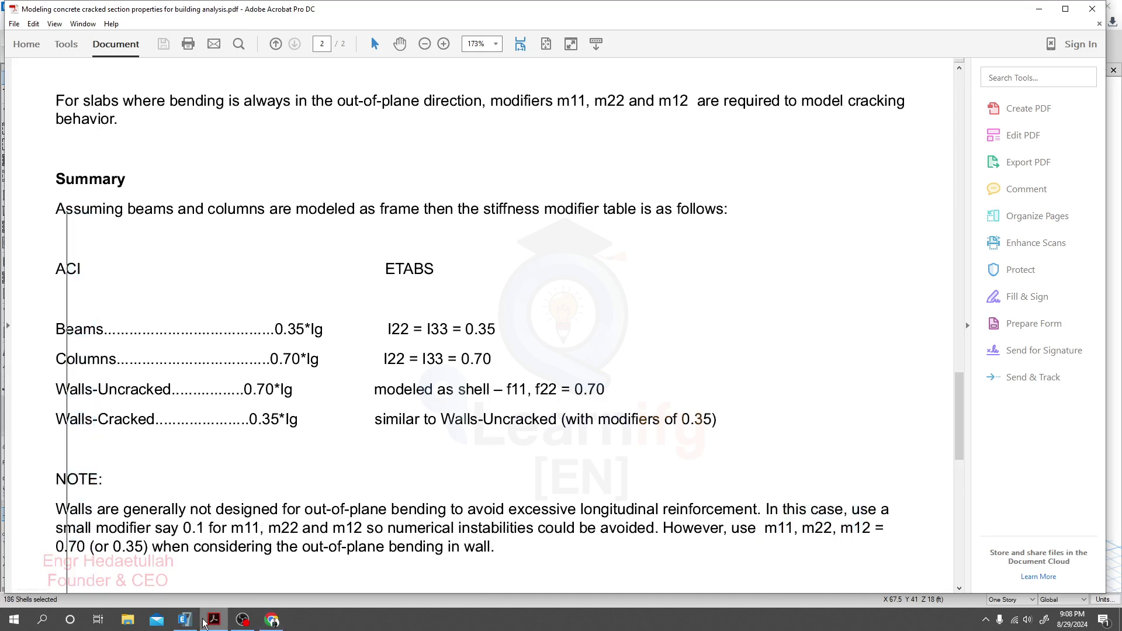
pyautogui.click(184, 619)
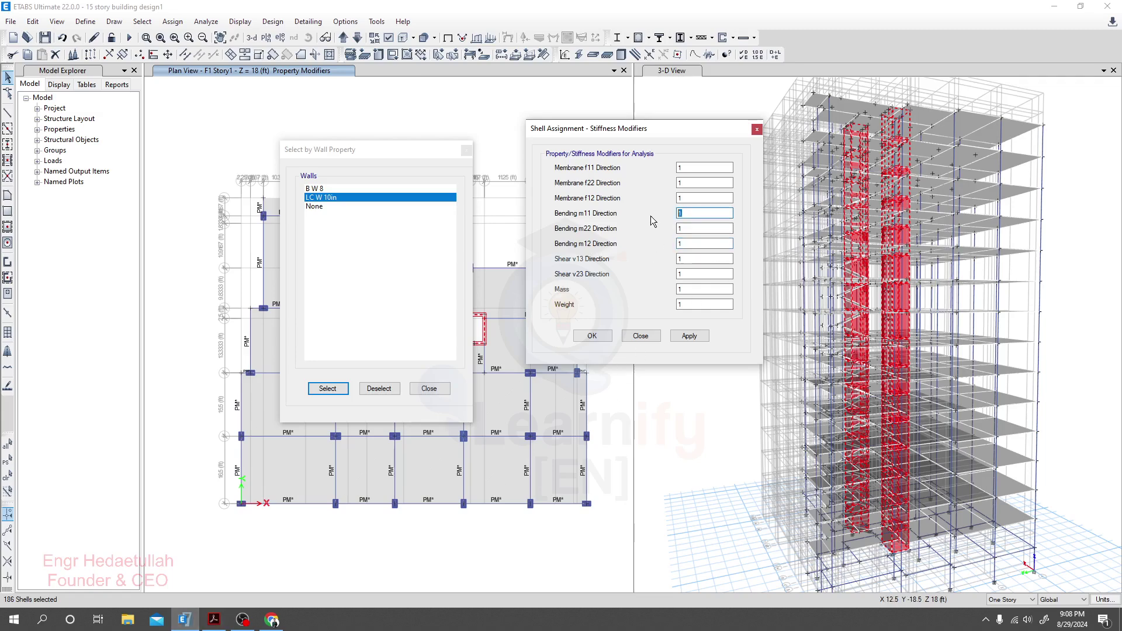
# Step: Enter 0.7 for the core walls' bending m11, m22 and m12 modifiers, then apply and confirm
pyautogui.press('BackSpace')
pyautogui.write('0.')
pyautogui.write('0.7')
pyautogui.press('Tab')
pyautogui.write('0')
pyautogui.click(685, 336)
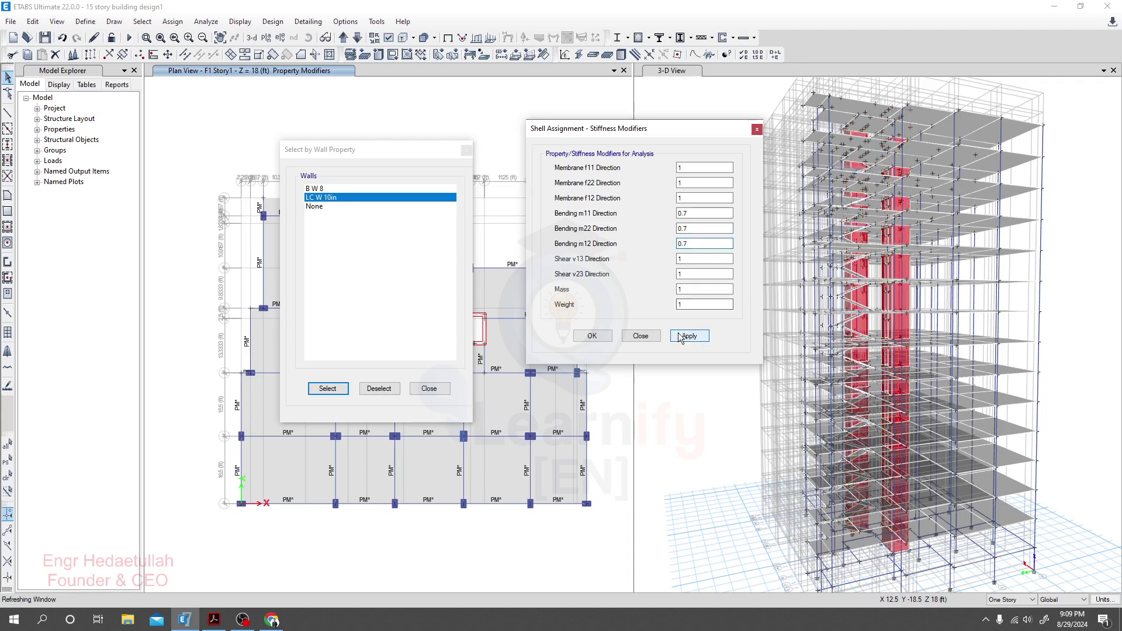
pyautogui.click(593, 336)
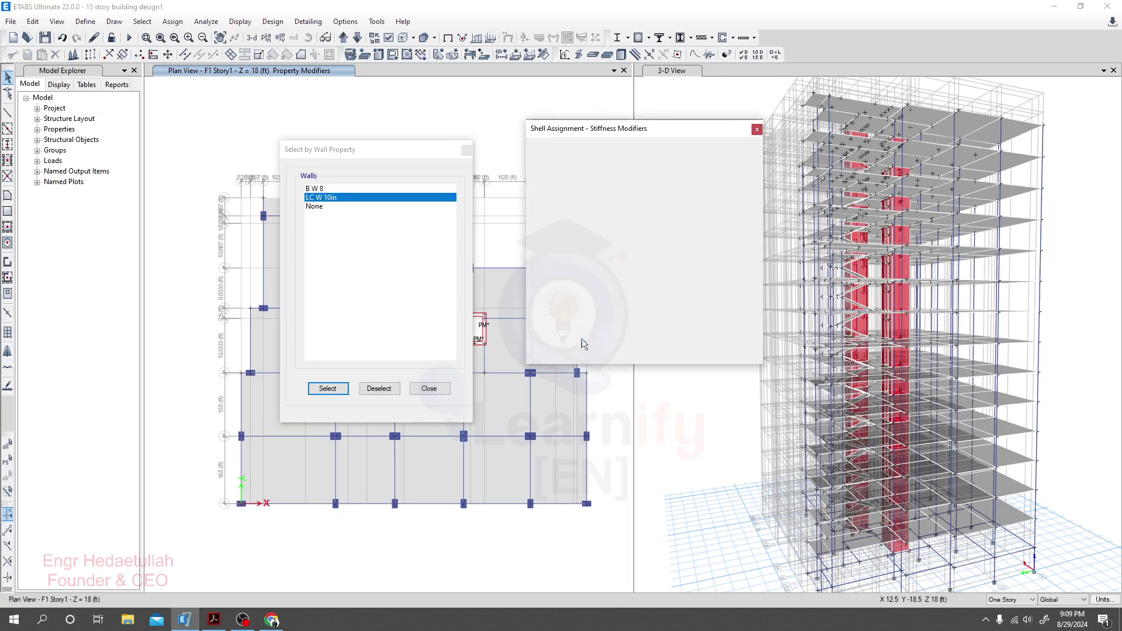
pyautogui.click(429, 389)
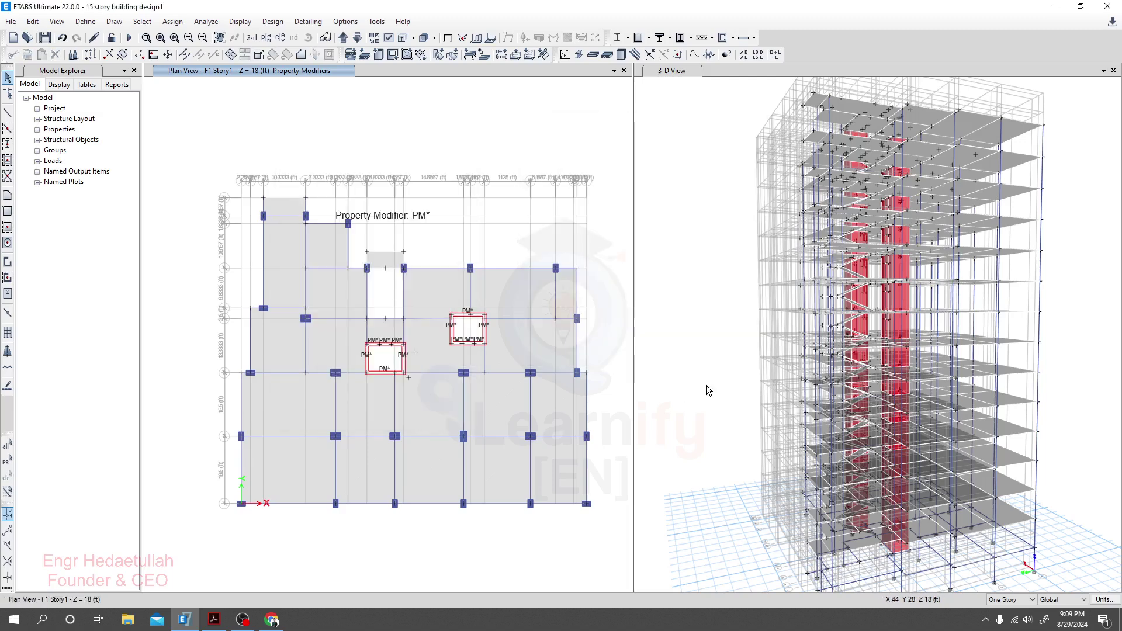
pyautogui.moveTo(706, 385)
pyautogui.keyDown('shift'); pyautogui.mouseDown(button='middle')
pyautogui.moveTo(703, 361)
pyautogui.moveTo(687, 384)
pyautogui.mouseUp(button='middle'); pyautogui.keyUp('shift')
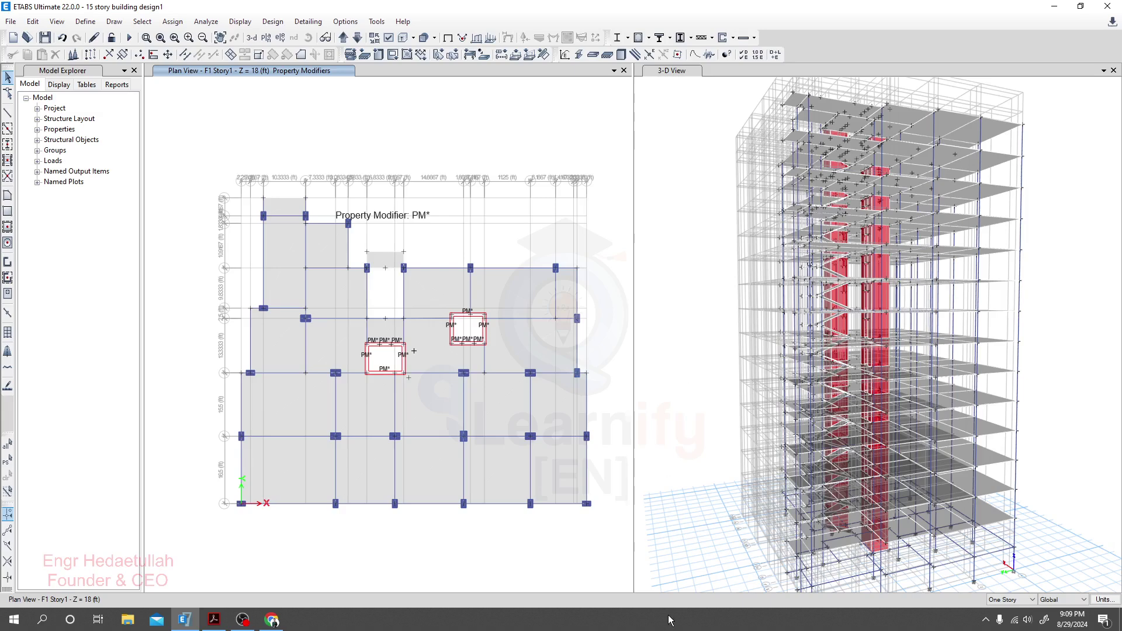
pyautogui.keyDown('shift'); pyautogui.moveTo(697, 432); pyautogui.dragTo(691, 426, button='middle'); pyautogui.keyUp('shift')
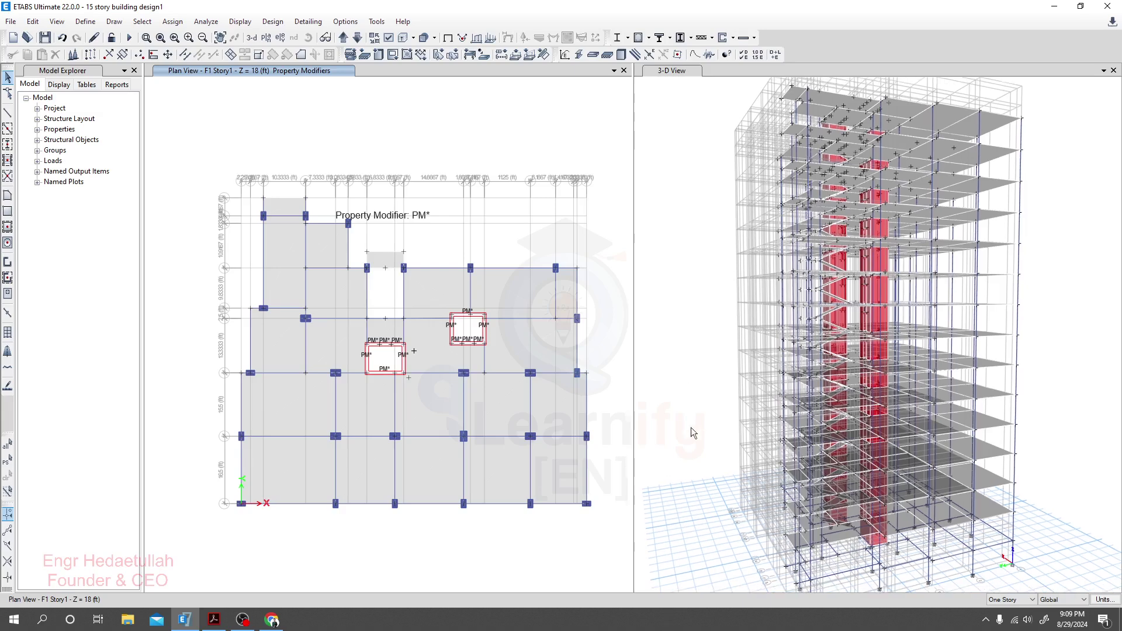
pyautogui.click(523, 630)
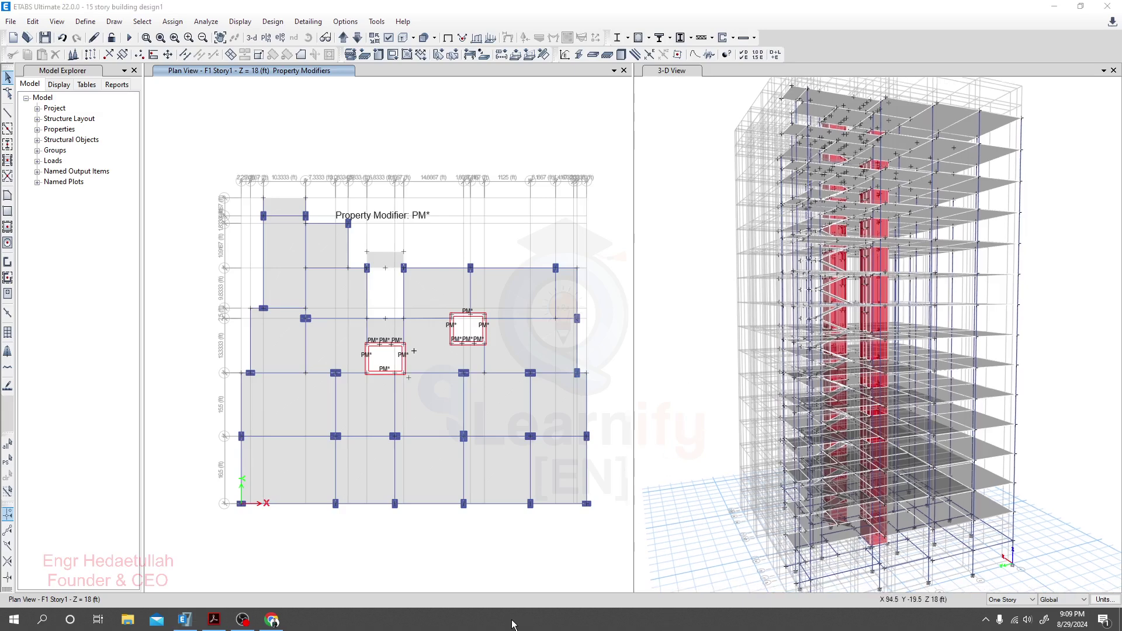